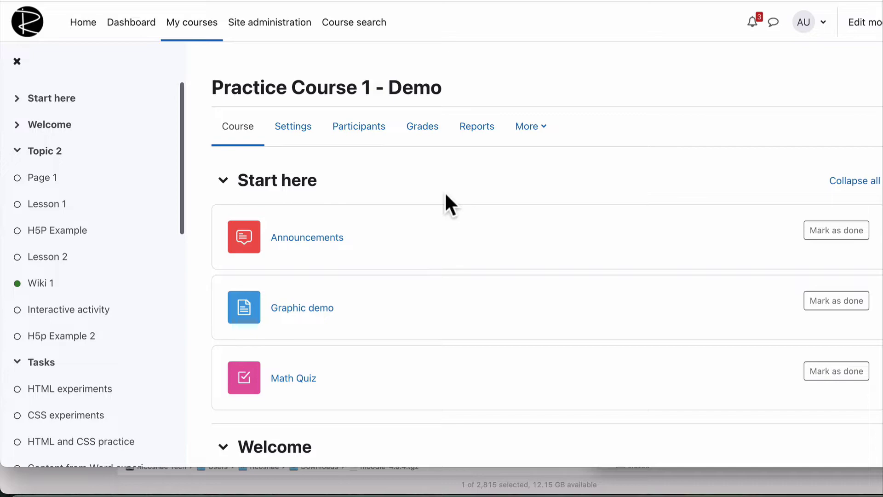
pyautogui.scroll(-10, 446, 194)
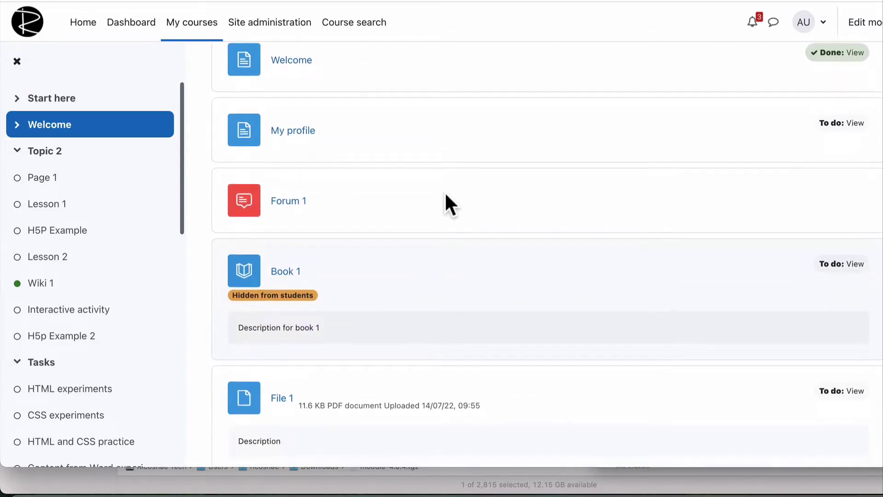
pyautogui.scroll(-13, 445, 194)
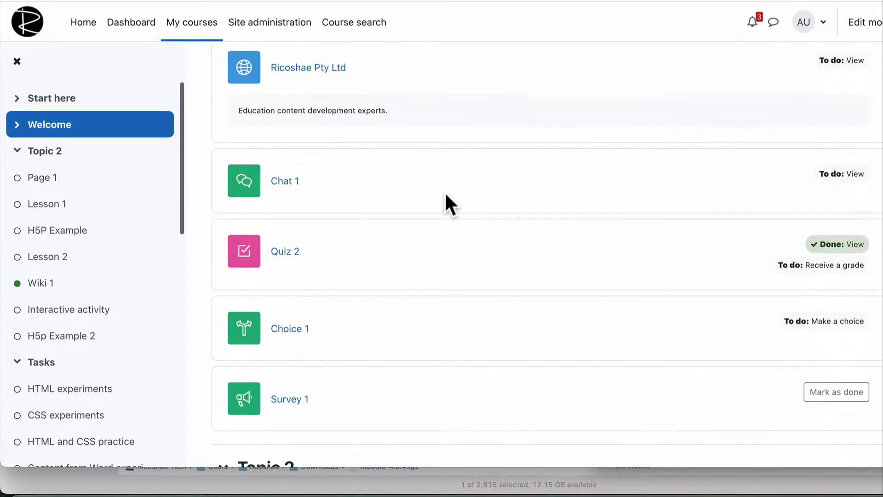
pyautogui.scroll(-14, 445, 194)
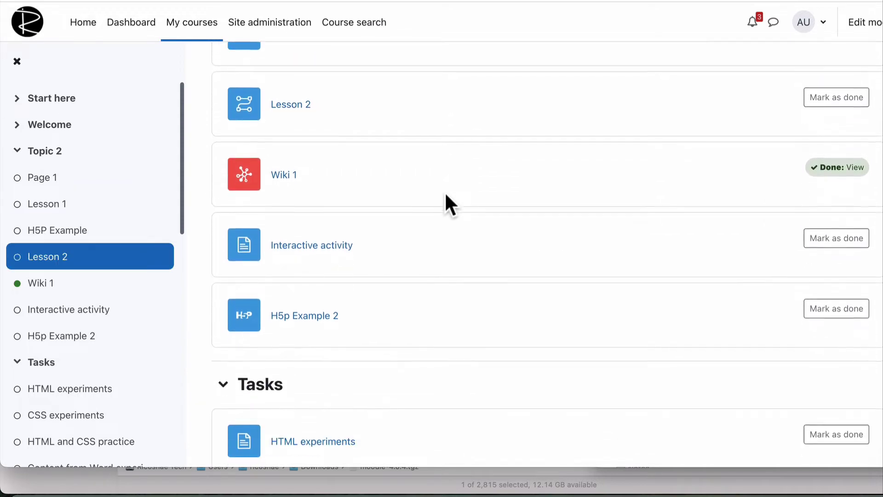
pyautogui.scroll(-3, 444, 192)
pyautogui.scroll(2, 444, 191)
pyautogui.scroll(-1, 444, 191)
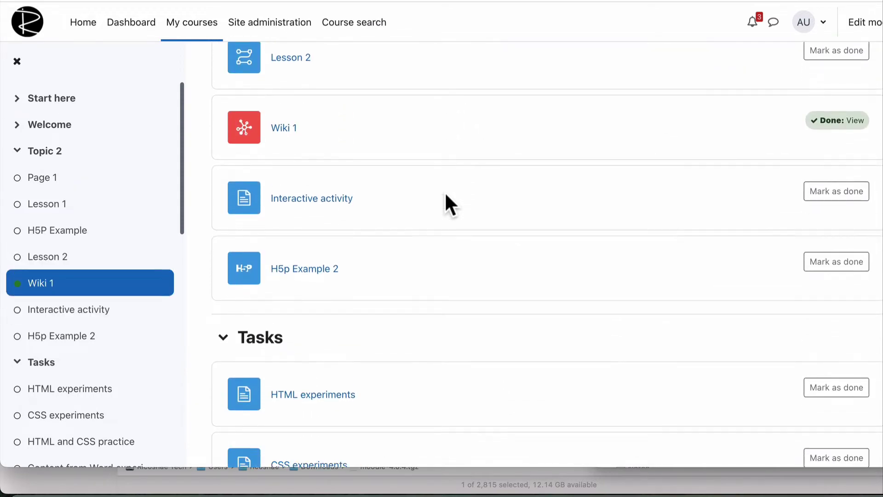
pyautogui.scroll(-4, 444, 191)
pyautogui.scroll(3, 445, 191)
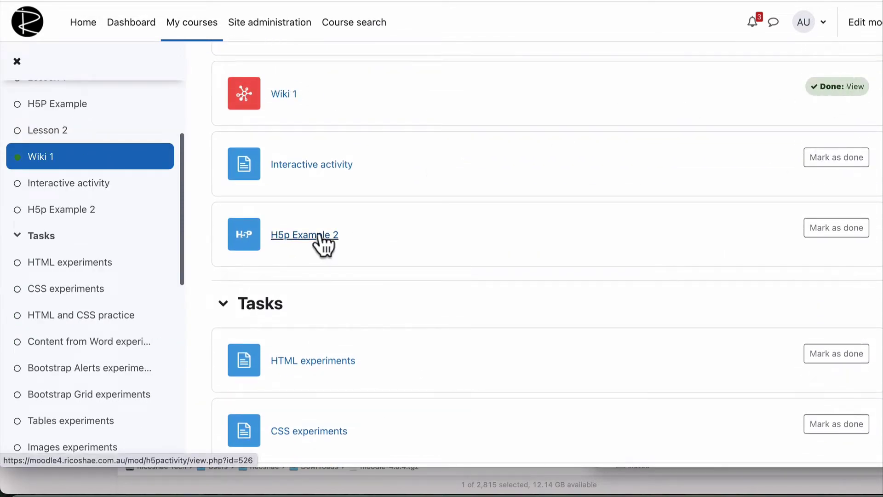
pyautogui.scroll(-15, 324, 240)
pyautogui.scroll(-15, 475, 276)
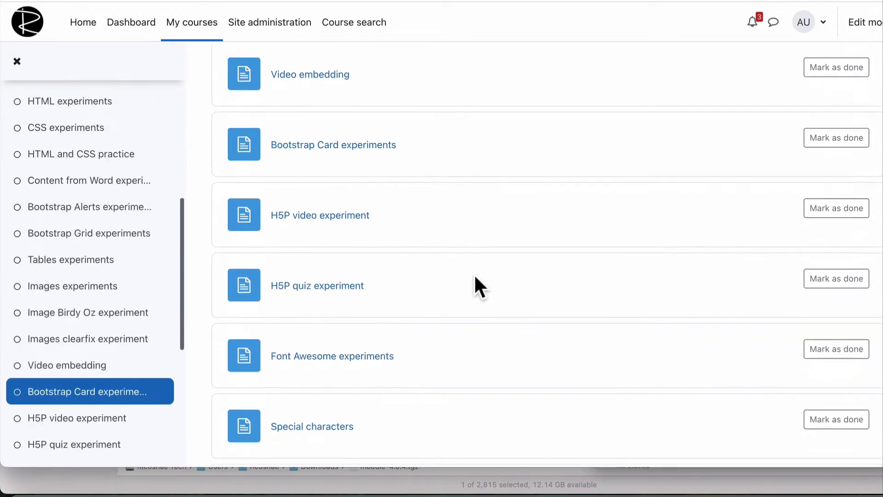
pyautogui.scroll(5, 475, 277)
pyautogui.scroll(3, 475, 277)
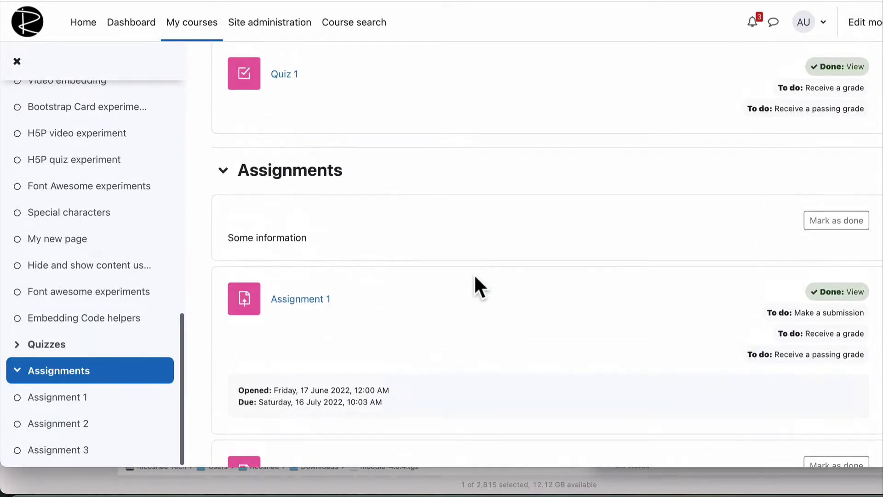
pyautogui.scroll(-5, 475, 277)
pyautogui.scroll(6, 475, 277)
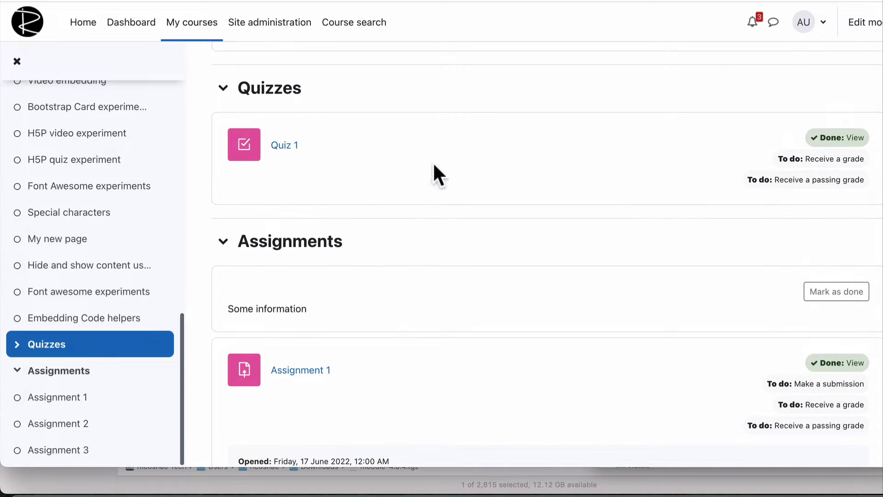
pyautogui.scroll(-3, 370, 368)
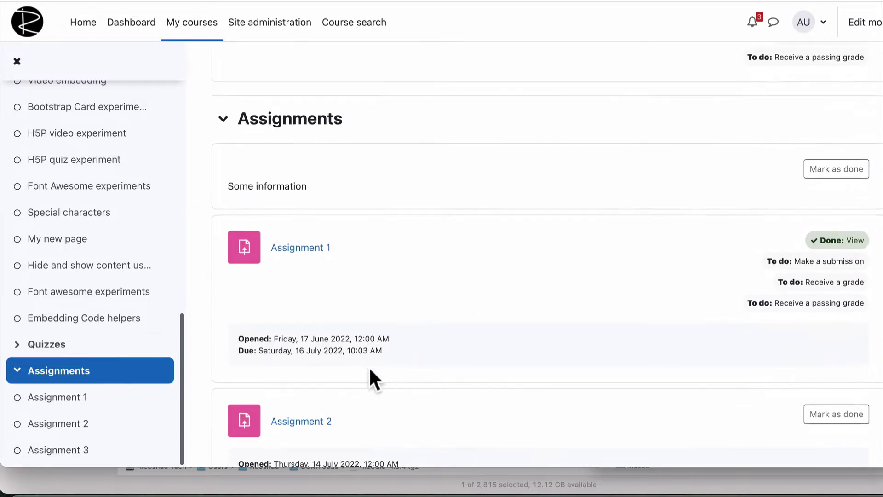
pyautogui.scroll(-8, 451, 331)
pyautogui.scroll(20, 451, 332)
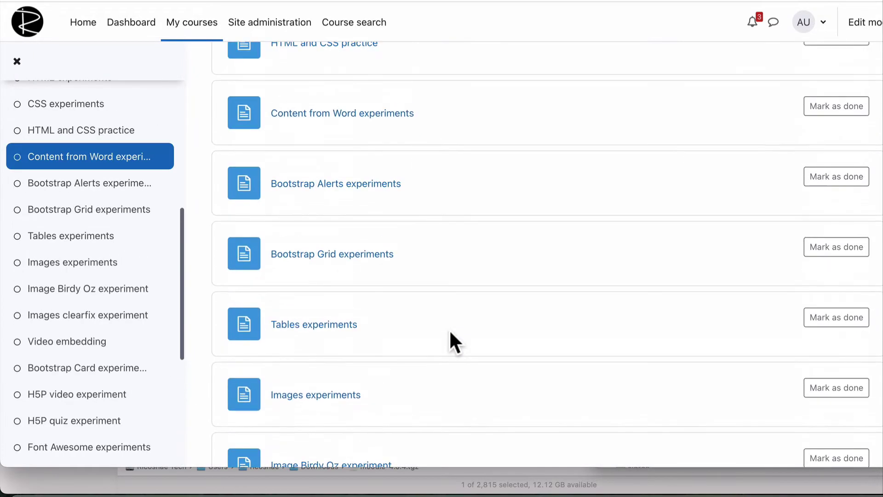
pyautogui.scroll(-2, 450, 333)
pyautogui.scroll(15, 450, 333)
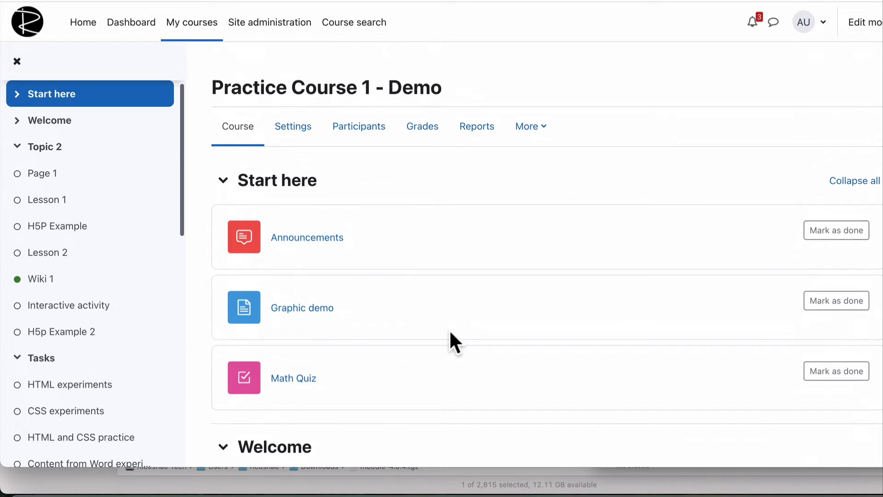
# Open Participants and scroll through the 7 enrolled users' roles, groups and status.
pyautogui.click(351, 133)
pyautogui.scroll(-10, 584, 216)
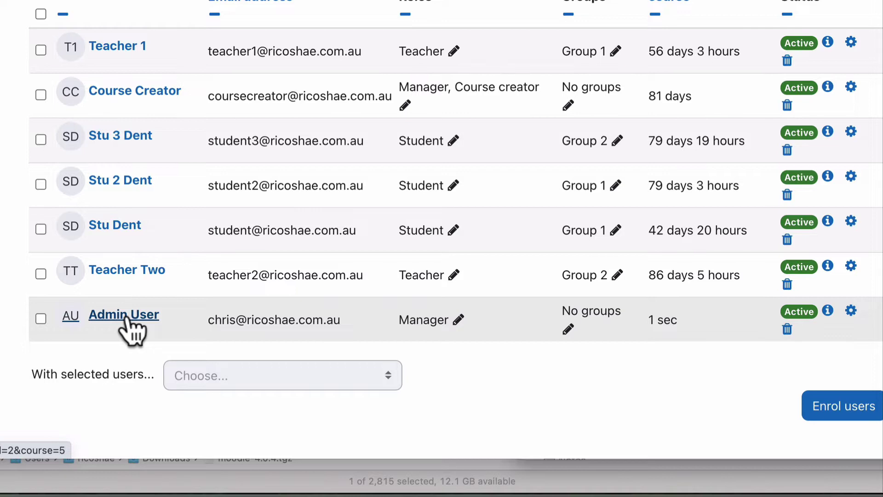
pyautogui.scroll(10, 131, 329)
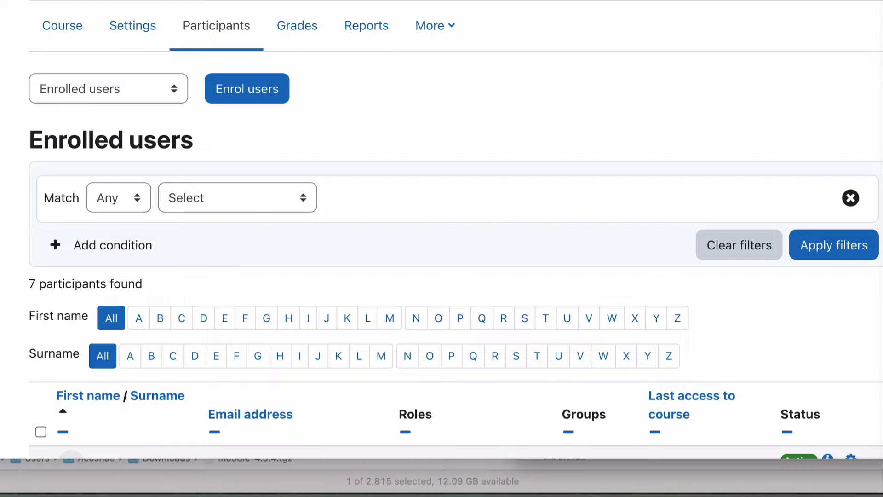
# Open the Grader report for Practice Course 1 - Demo and scroll down its rows.
pyautogui.click(297, 28)
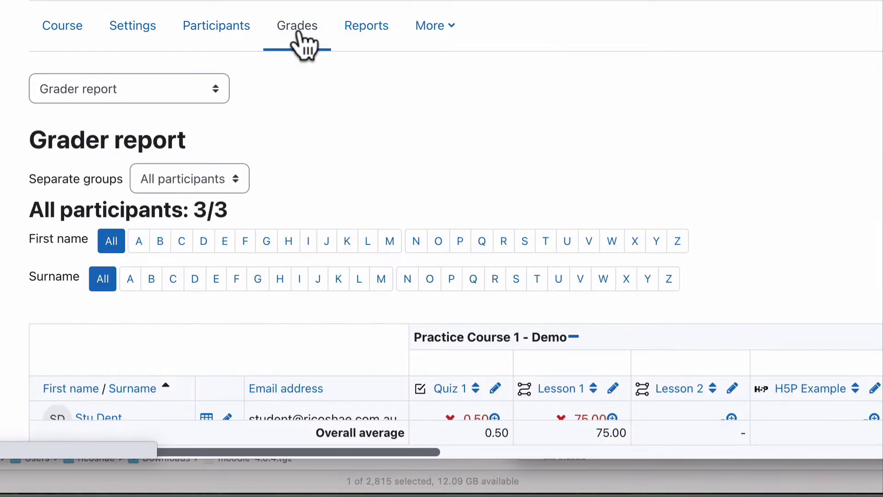
pyautogui.scroll(-6, 300, 40)
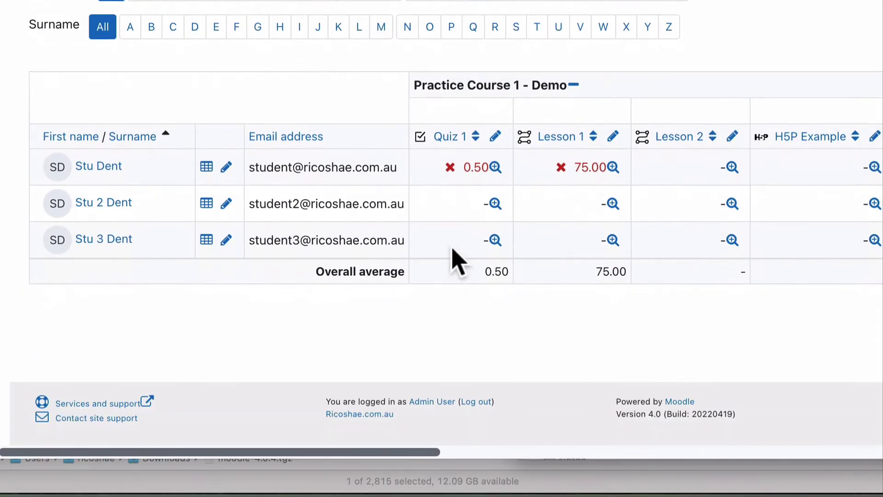
pyautogui.scroll(5, 394, 375)
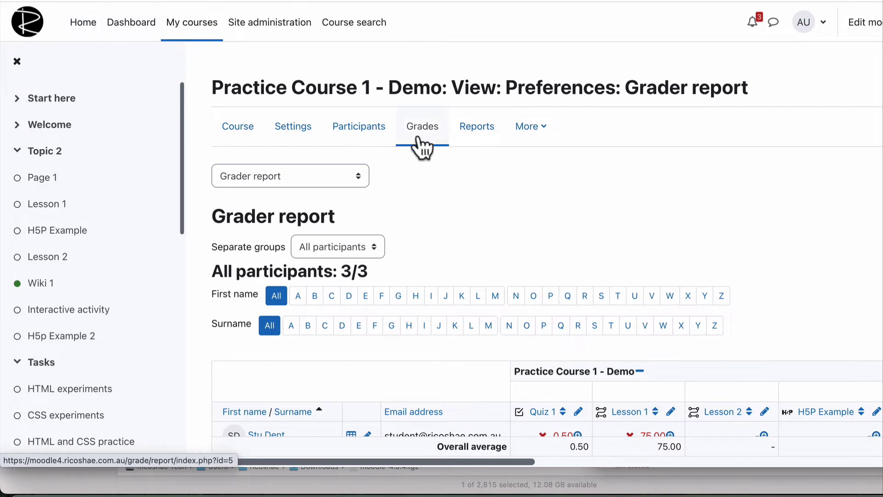
pyautogui.scroll(-5, 467, 224)
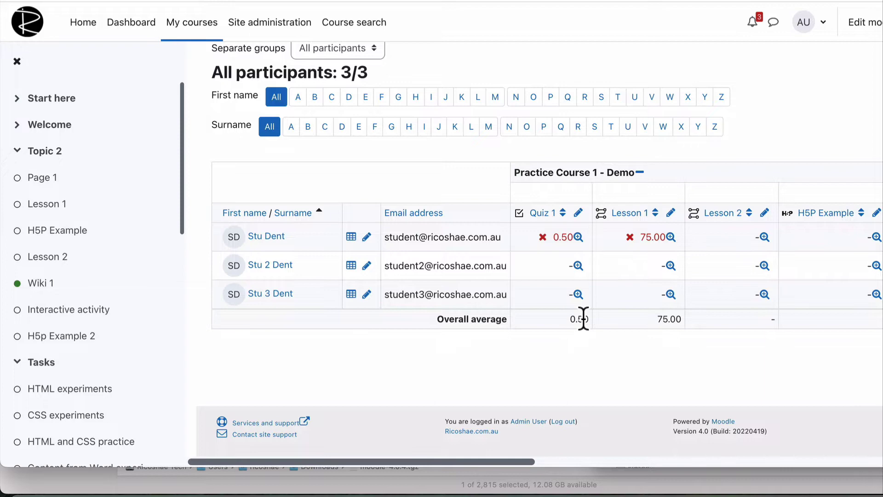
# Scroll across the quiz, lesson and assignment grade columns, then return to the top.
pyautogui.hscroll(5, 543, 338)
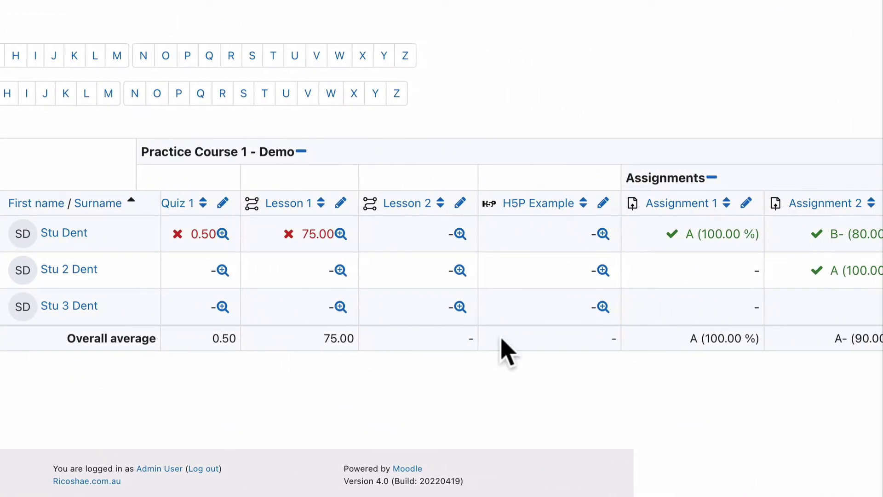
pyautogui.hscroll(-5, 506, 352)
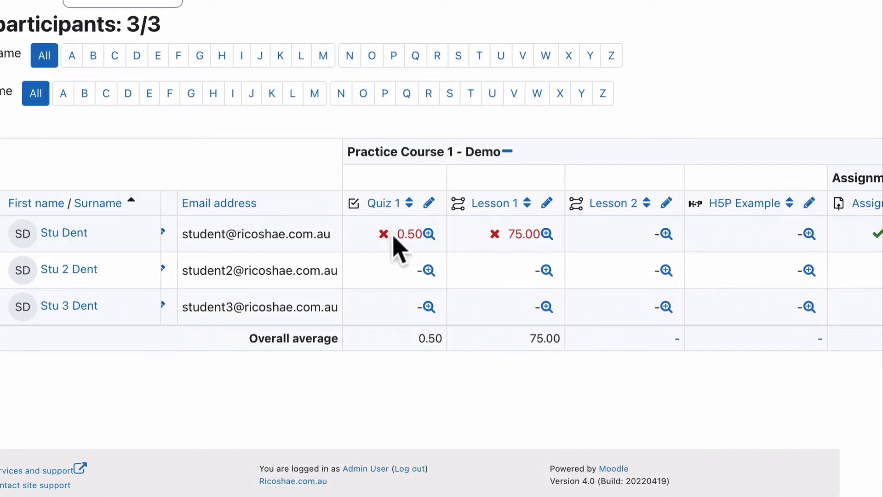
pyautogui.hscroll(-1, 394, 239)
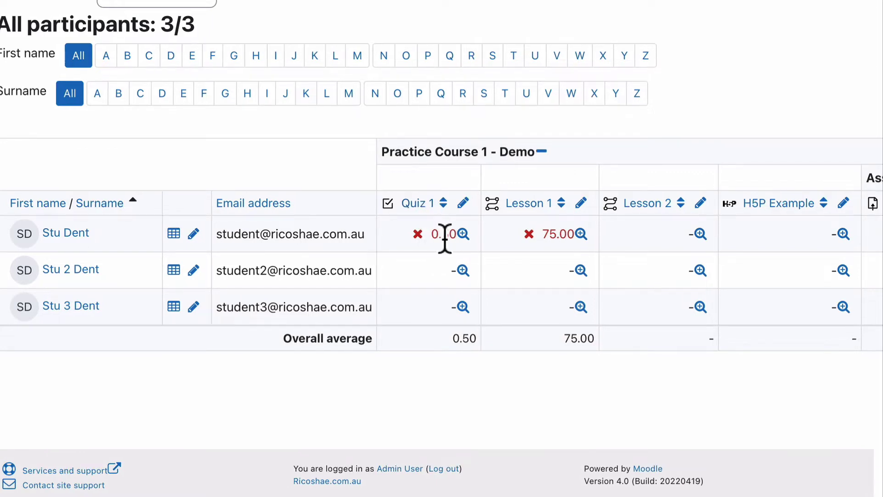
pyautogui.hscroll(2, 444, 238)
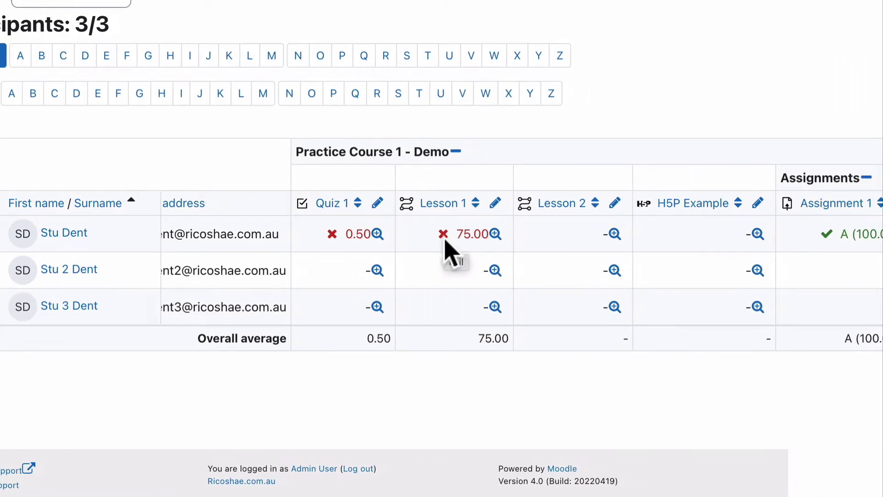
pyautogui.hscroll(1, 445, 240)
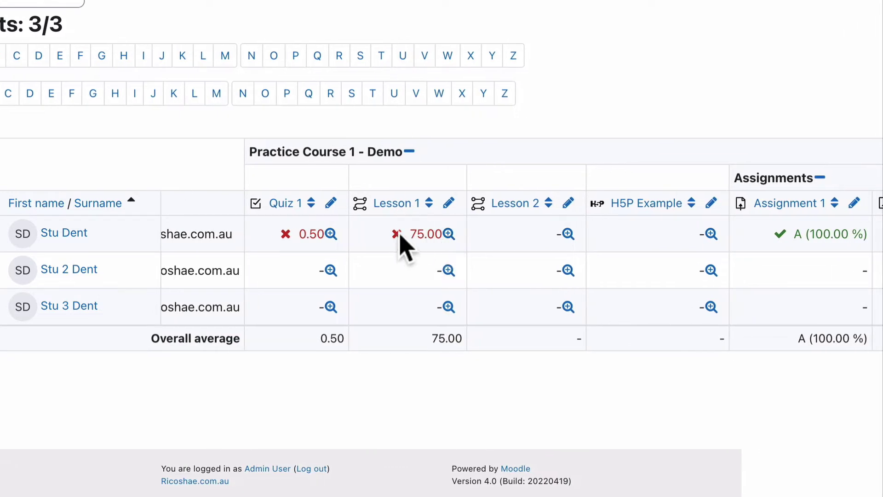
pyautogui.hscroll(5, 489, 262)
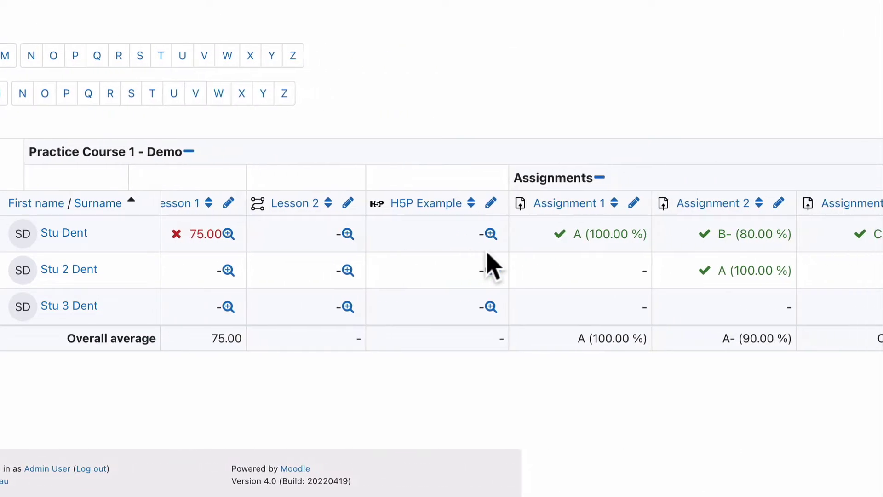
pyautogui.hscroll(2, 489, 256)
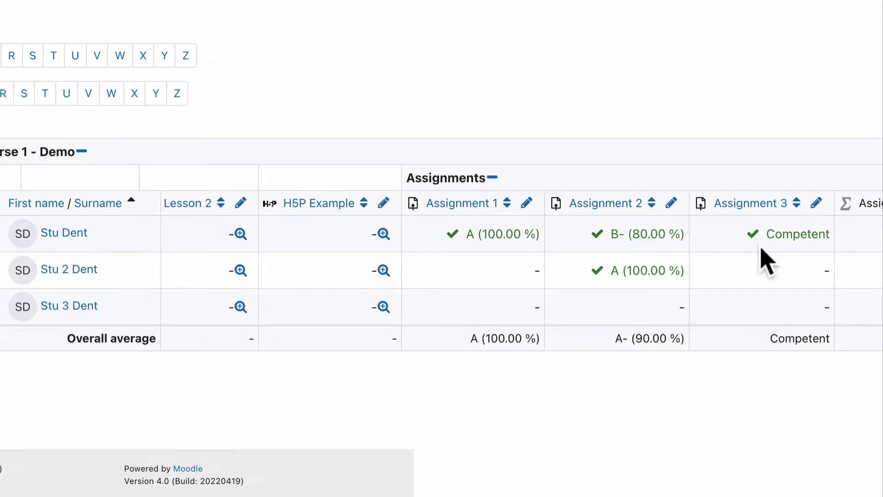
pyautogui.hscroll(7, 761, 256)
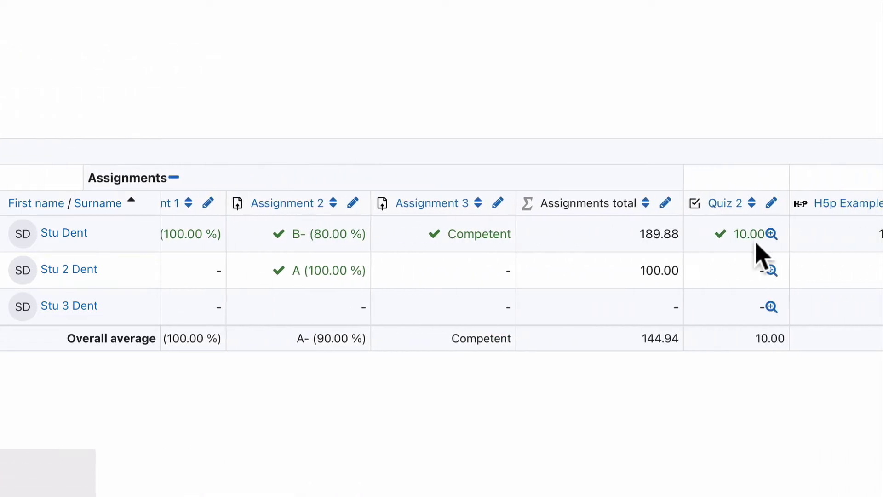
pyautogui.hscroll(4, 726, 234)
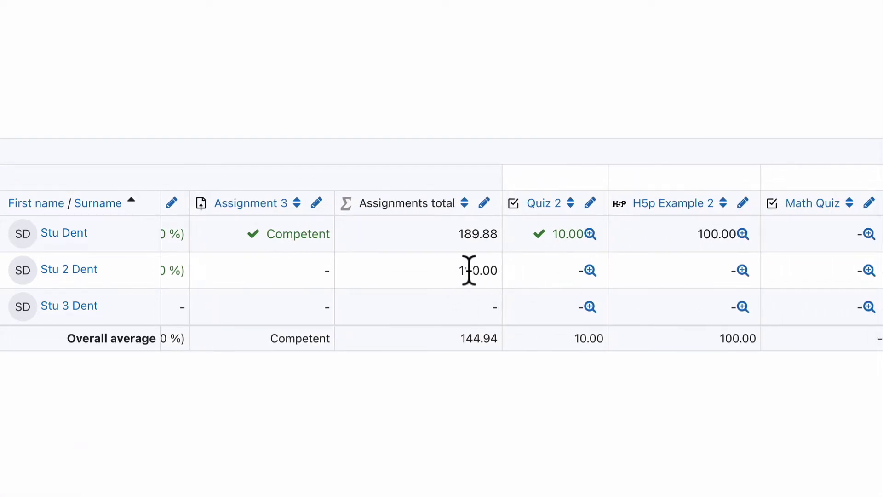
pyautogui.hscroll(-6, 252, 321)
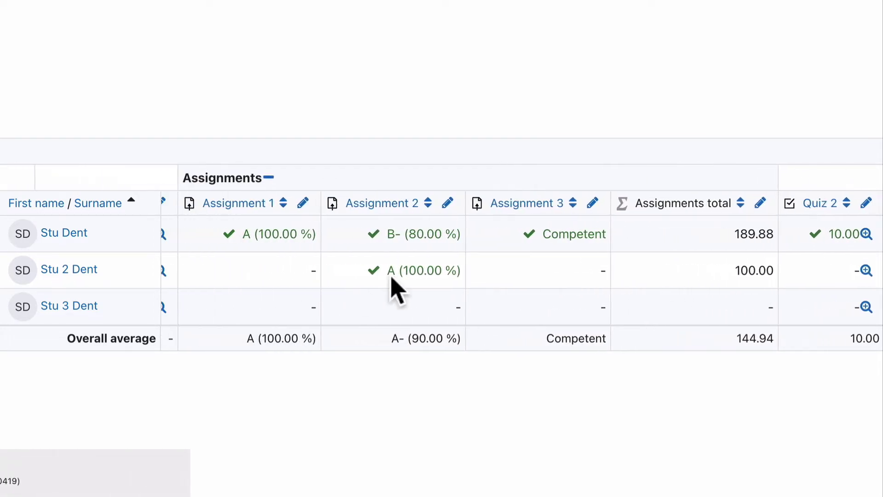
pyautogui.hscroll(8, 509, 286)
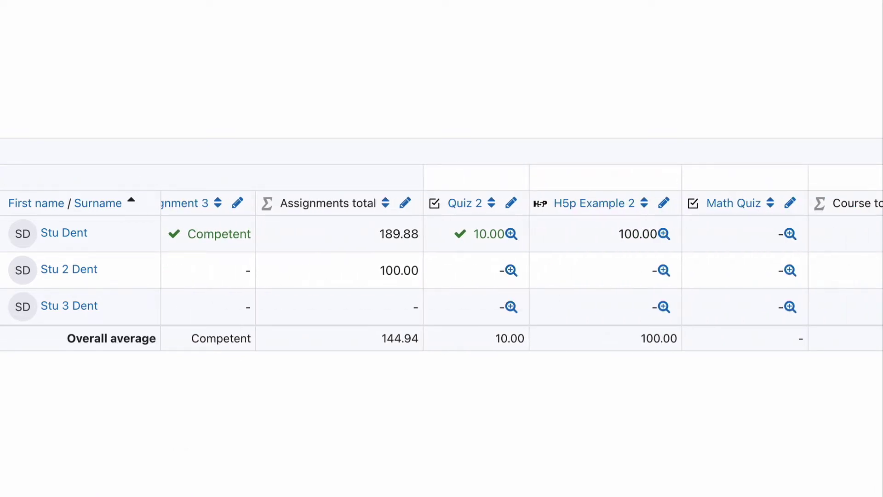
pyautogui.hscroll(-15, 408, 396)
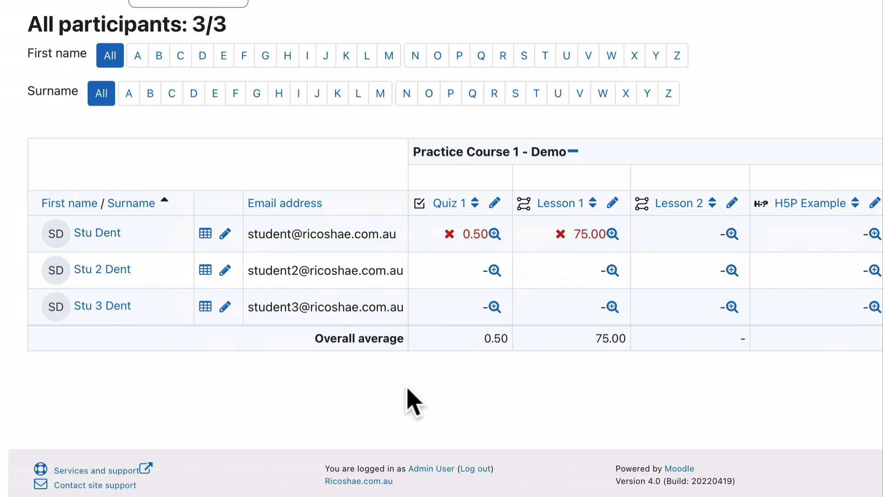
pyautogui.scroll(5, 412, 401)
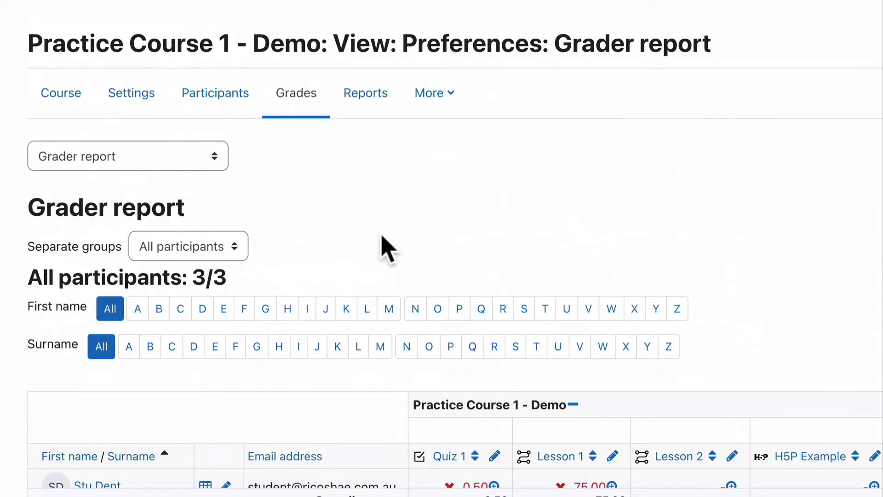
# Go to the course's Reports page listing Competency breakdown, Course completion, Logs and Activity report.
pyautogui.click(350, 182)
pyautogui.click(359, 96)
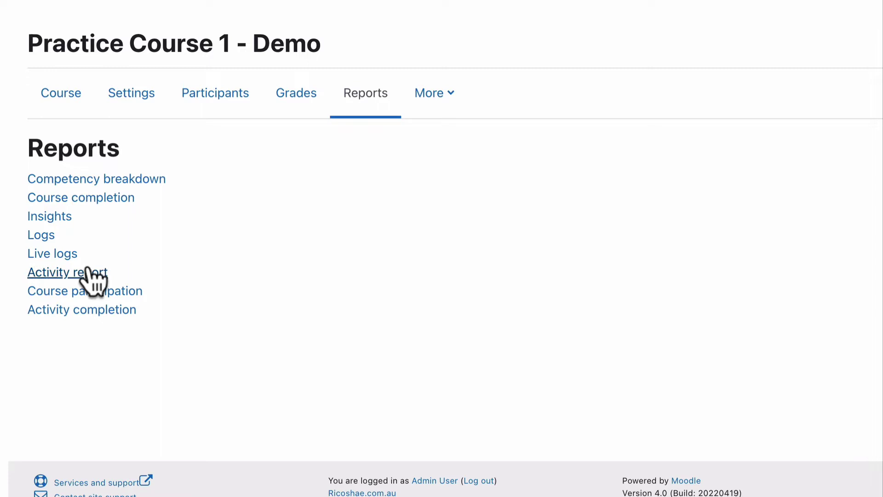
# Open the Activity completion report and scroll down through the participants' grid.
pyautogui.click(72, 346)
pyautogui.click(75, 310)
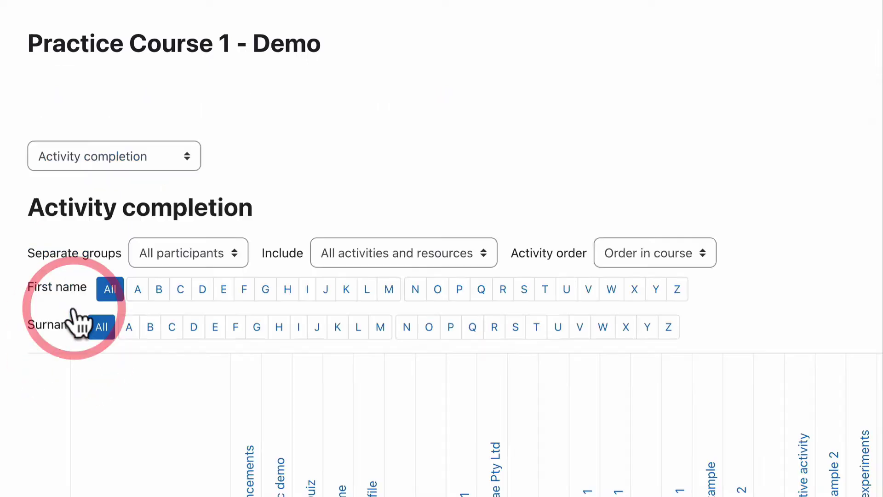
pyautogui.scroll(-5, 519, 184)
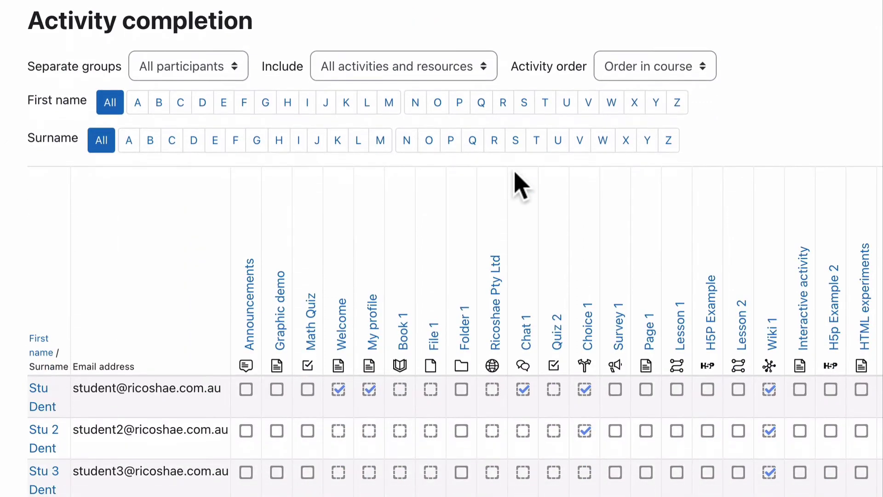
pyautogui.scroll(-1, 518, 184)
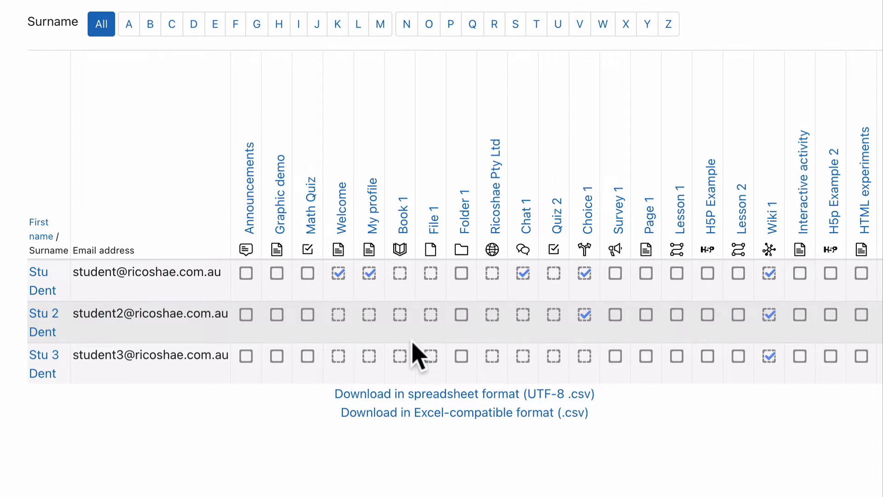
# Scroll right across the activities and read the completion details on the status checkboxes.
pyautogui.hscroll(2, 417, 354)
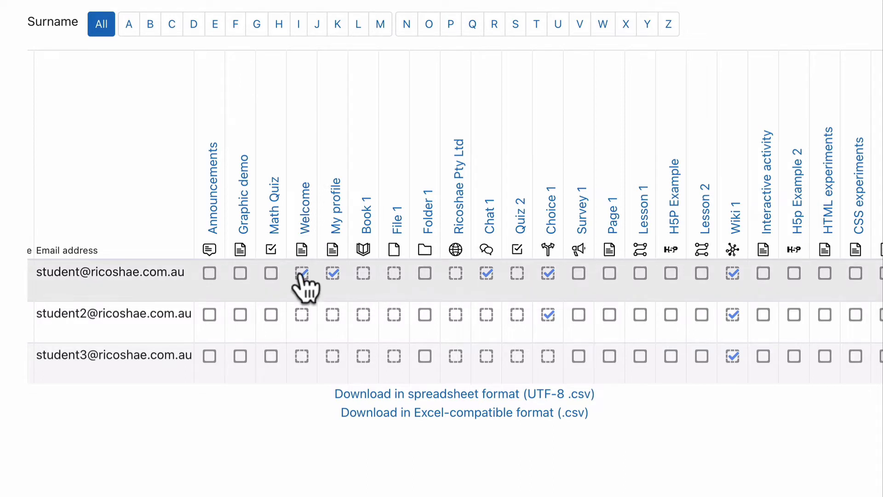
pyautogui.moveTo(302, 275)
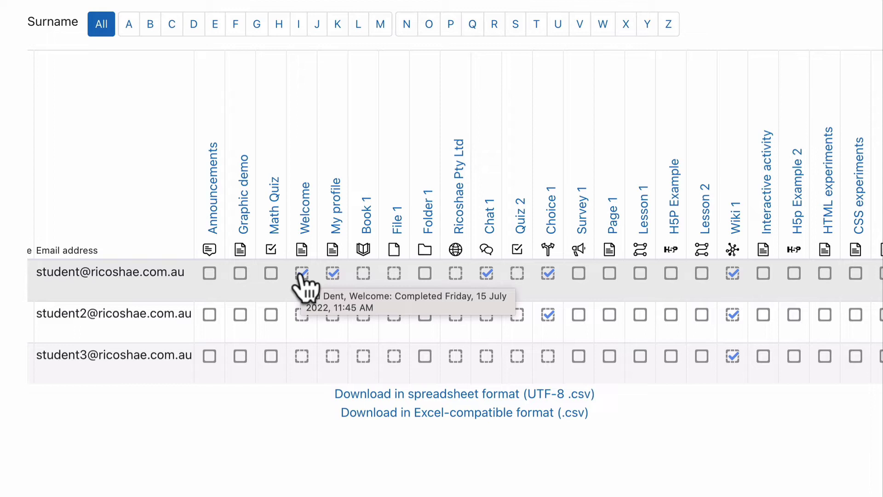
pyautogui.hscroll(10, 635, 306)
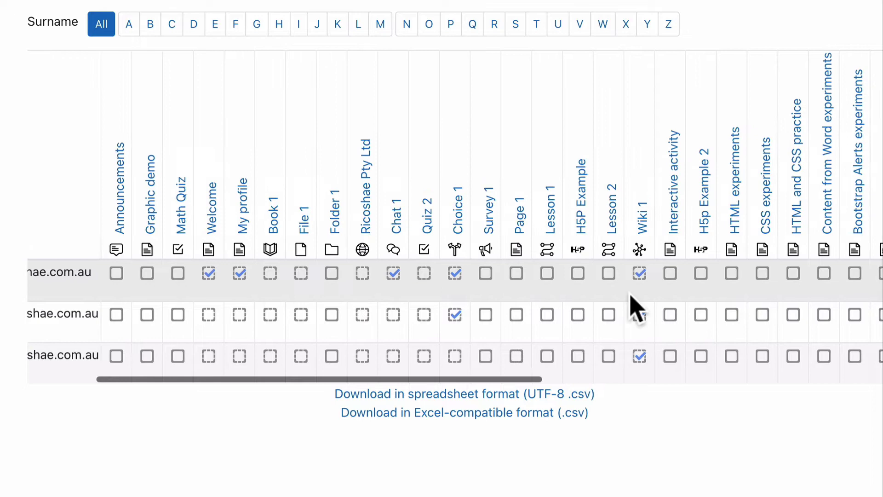
pyautogui.hscroll(5, 632, 305)
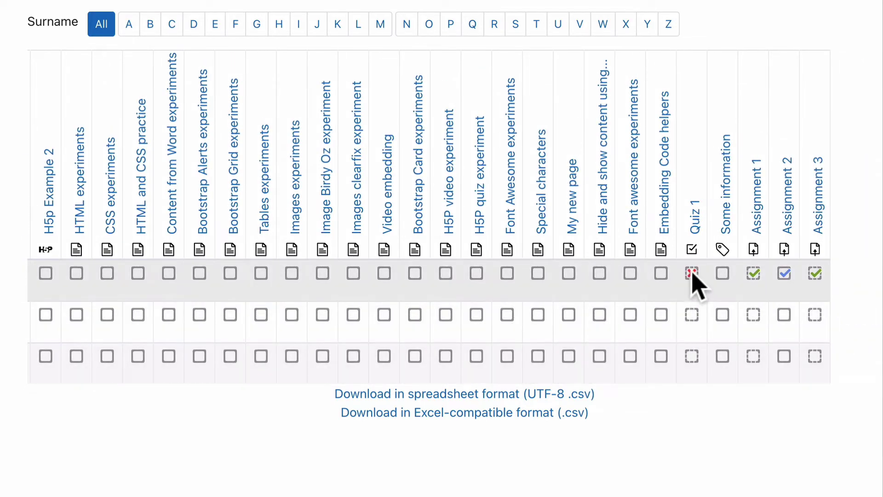
pyautogui.moveTo(692, 274)
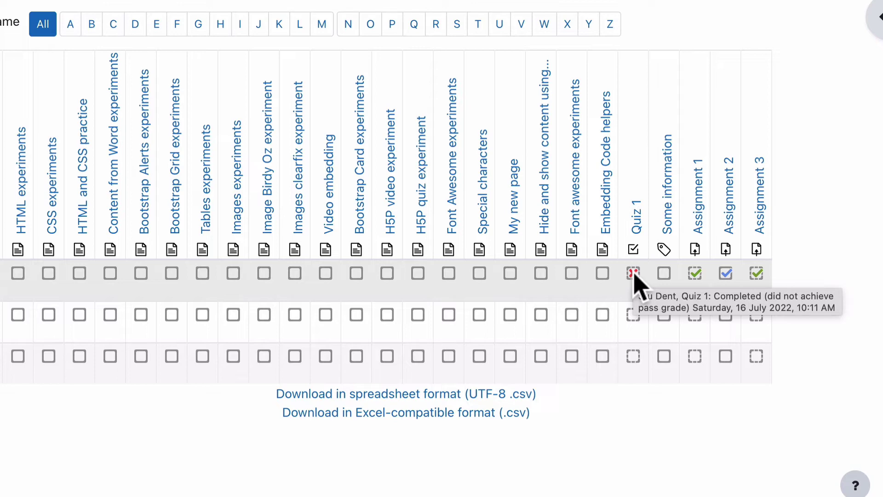
pyautogui.scroll(5, 635, 280)
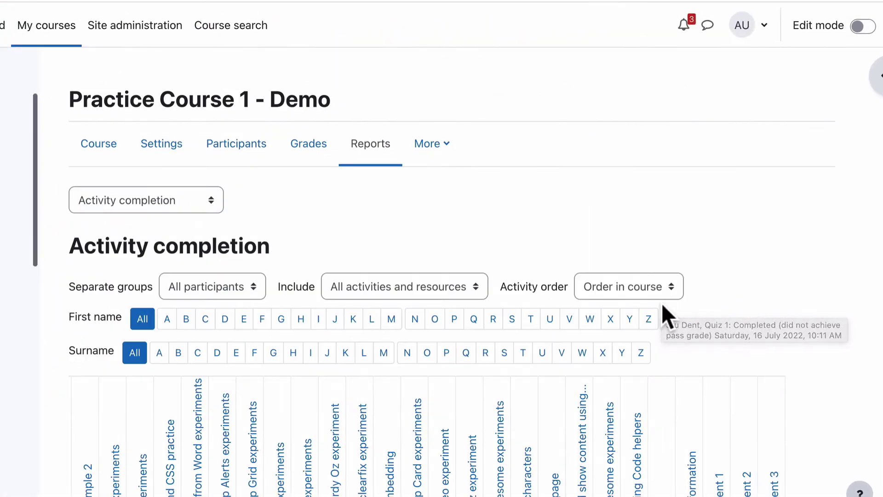
# From the course main page, open Quiz 2 and its settings form.
pyautogui.click(98, 144)
pyautogui.scroll(-10, 197, 299)
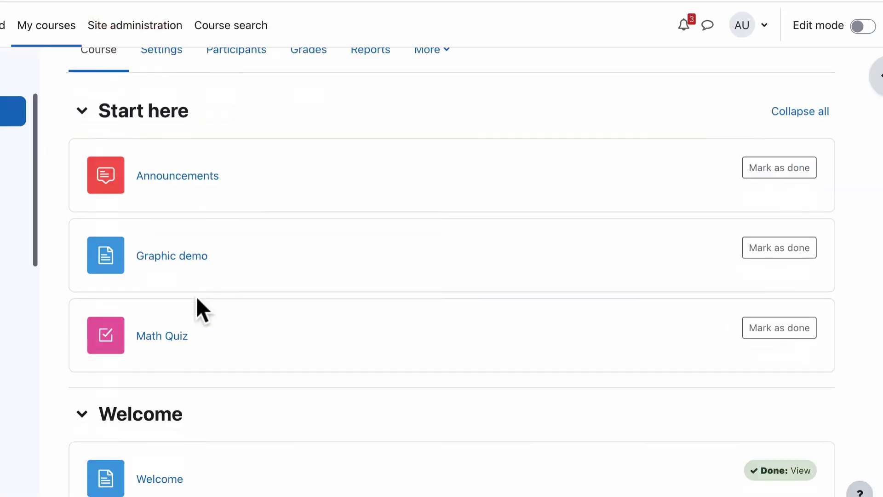
pyautogui.scroll(-15, 196, 296)
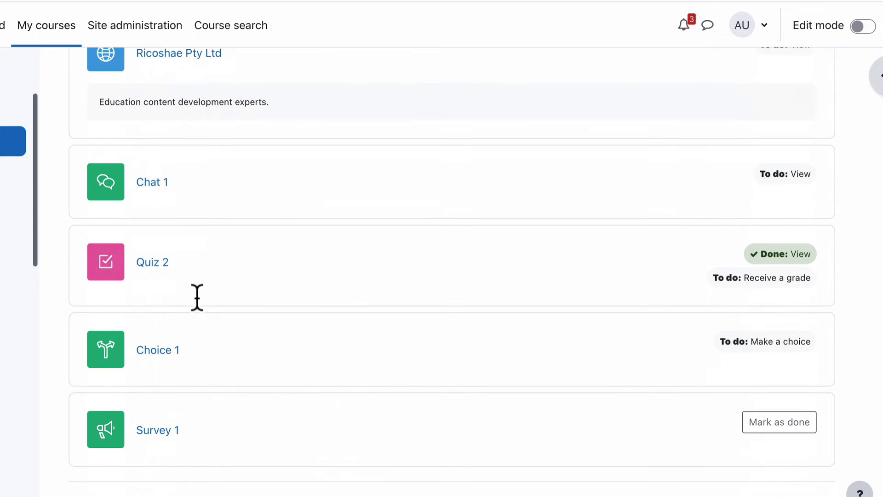
pyautogui.scroll(1, 195, 297)
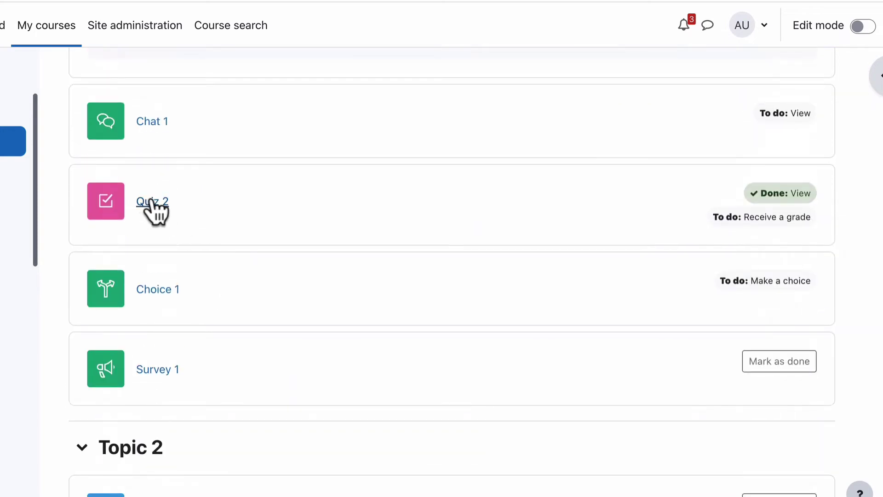
pyautogui.click(153, 200)
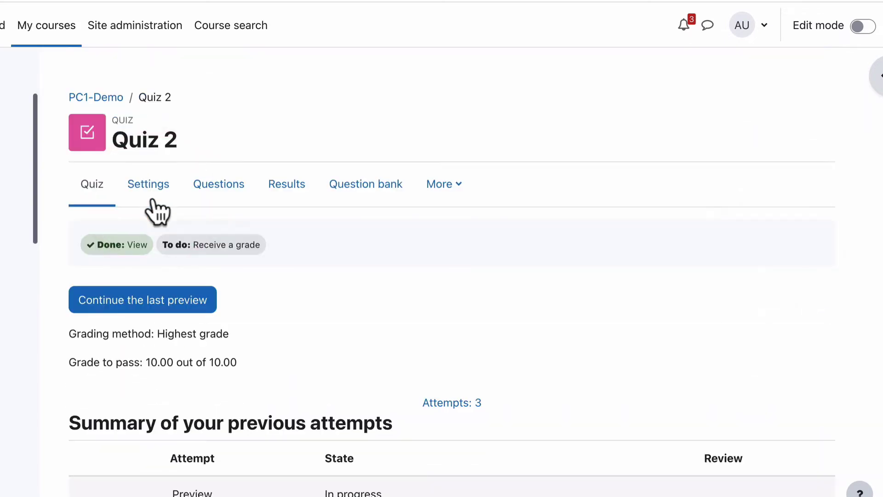
pyautogui.click(147, 183)
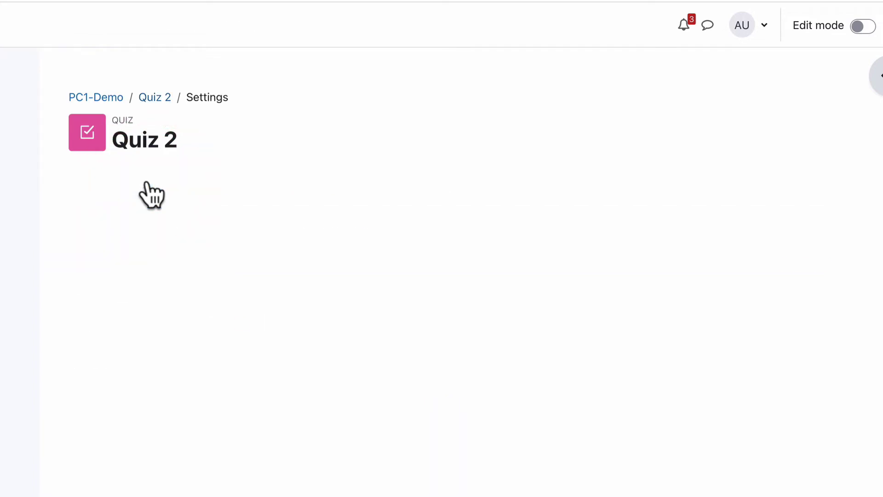
# Expand Activity completion, showing completion requires both viewing and receiving a grade.
pyautogui.scroll(-8, 151, 193)
pyautogui.scroll(-7, 151, 194)
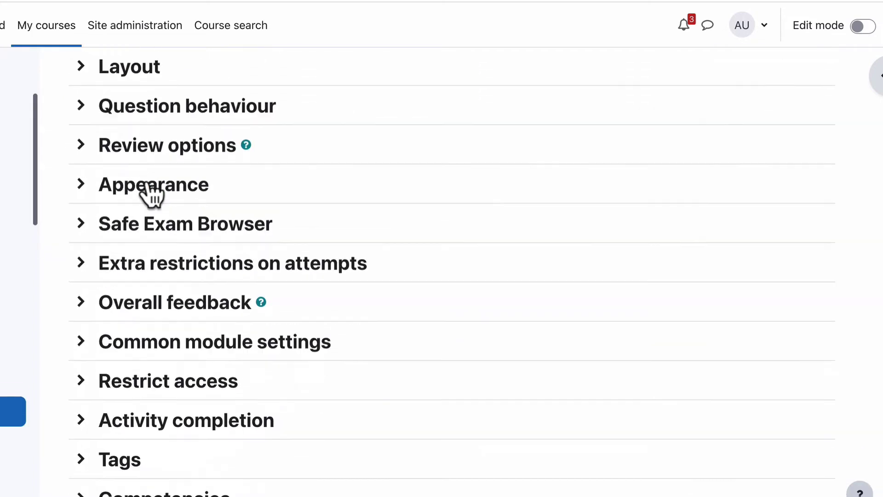
pyautogui.click(143, 330)
pyautogui.scroll(-4, 140, 329)
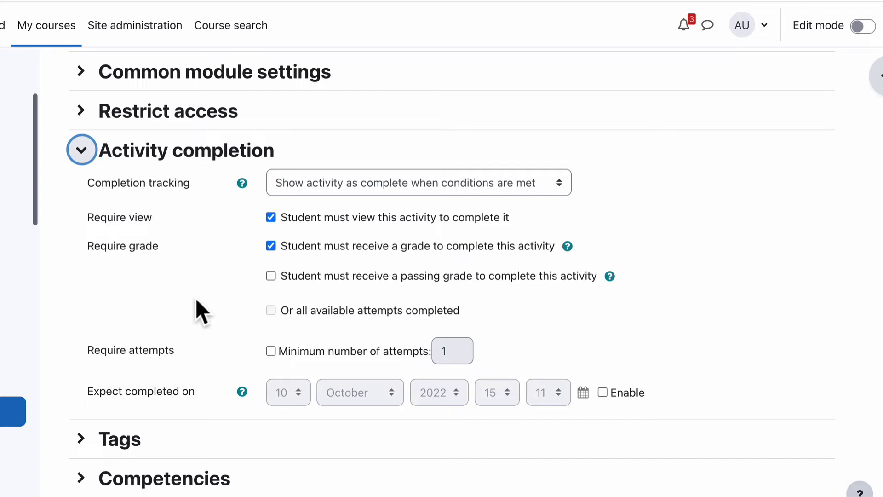
pyautogui.scroll(10, 196, 301)
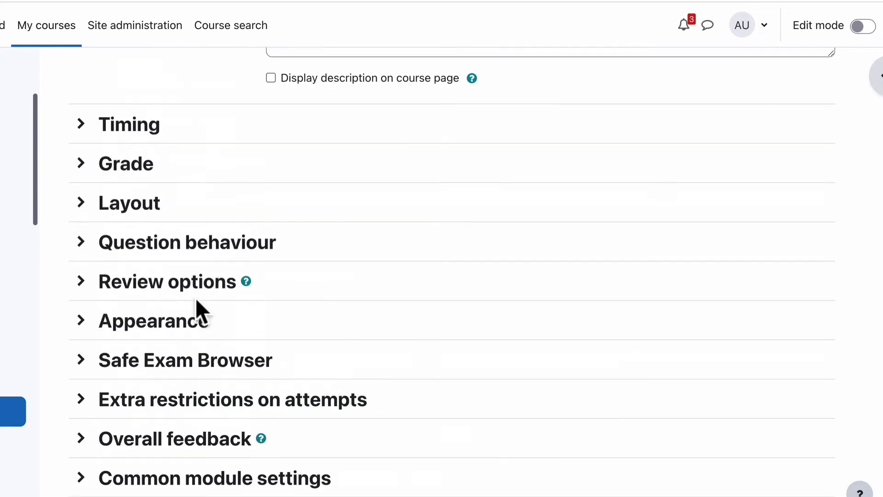
# Expand the Grade section, showing a grade to pass of 10.00.
pyautogui.click(129, 284)
pyautogui.scroll(-3, 126, 292)
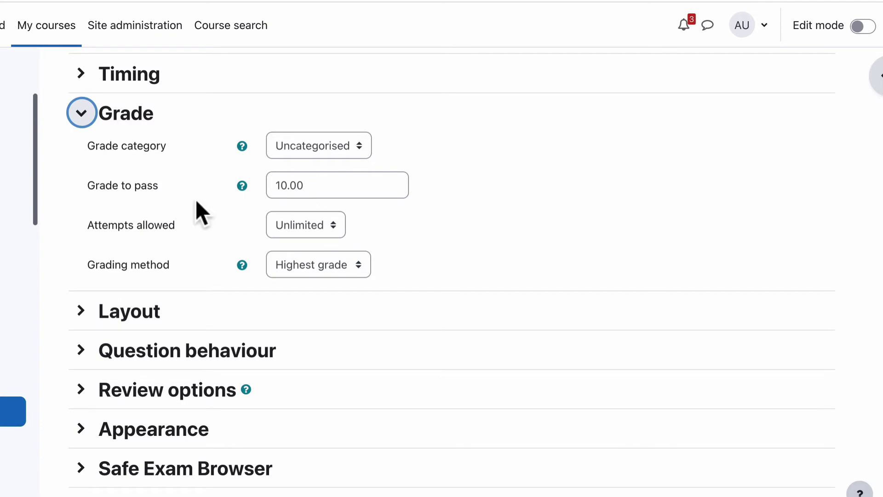
pyautogui.scroll(-12, 197, 200)
pyautogui.scroll(5, 197, 203)
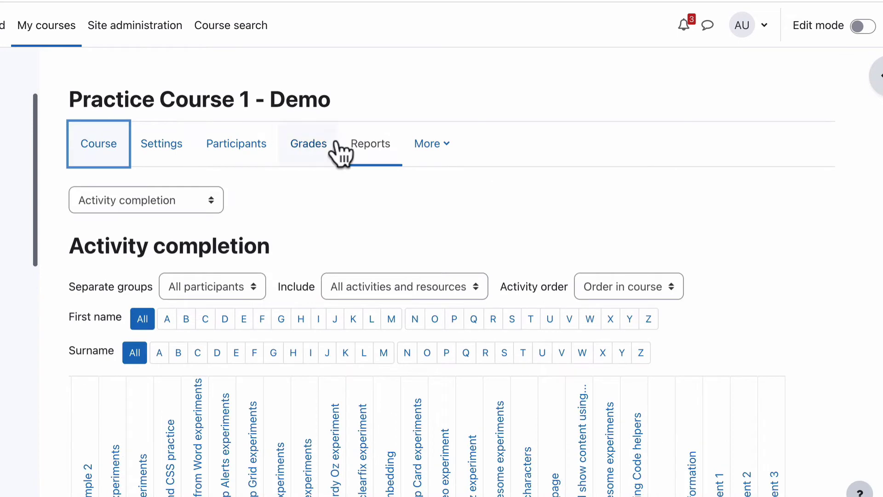
# Inspect the first student's completed Assignment checkboxes, then scroll the grid back to its left edge.
pyautogui.scroll(-1, 492, 212)
pyautogui.scroll(-5, 492, 213)
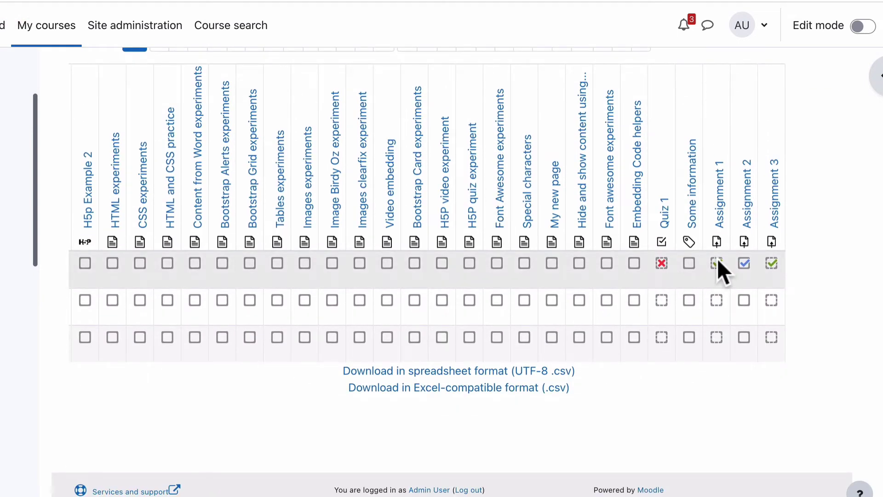
pyautogui.moveTo(717, 258)
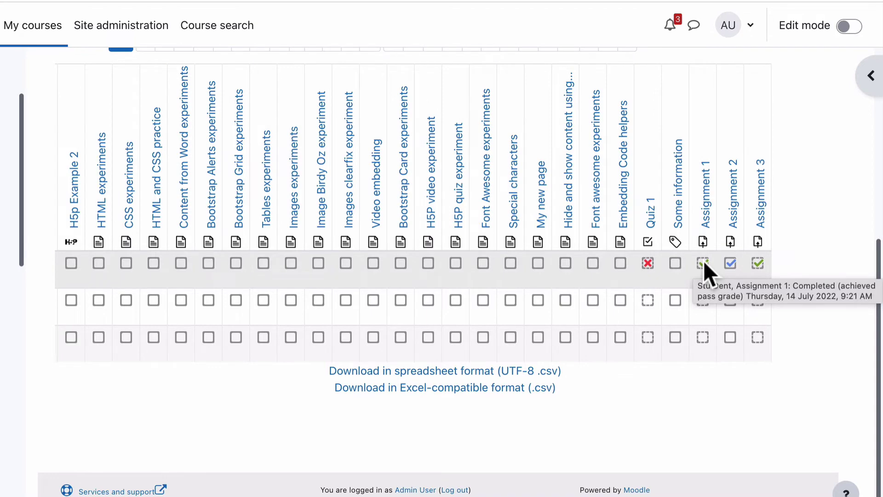
pyautogui.moveTo(732, 265)
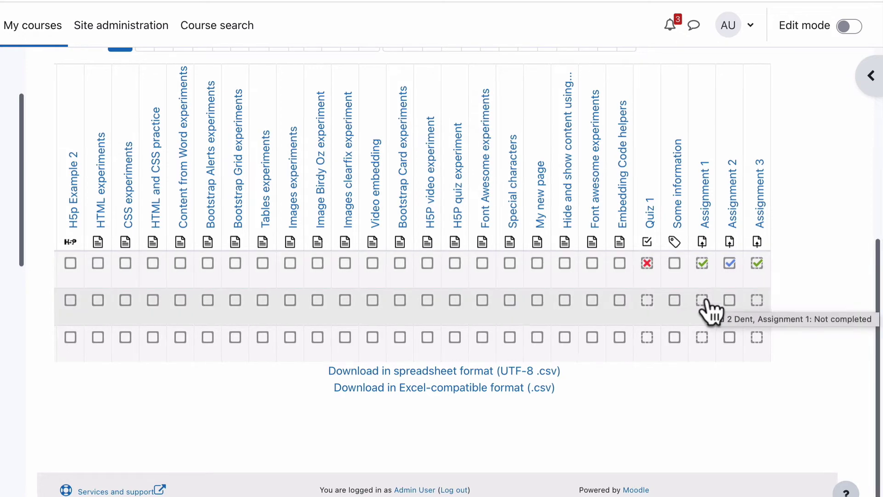
pyautogui.hscroll(-15, 232, 313)
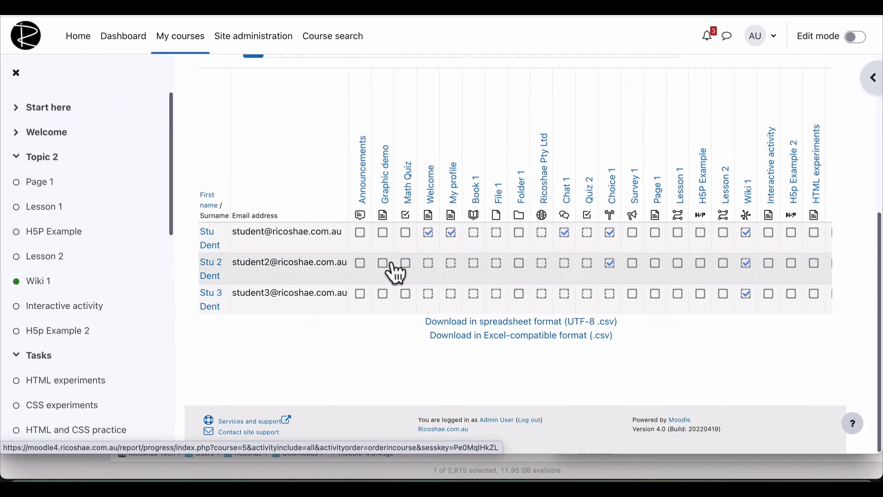
# Switch to the Activity report and scroll through view counts and last access per activity.
pyautogui.scroll(5, 395, 273)
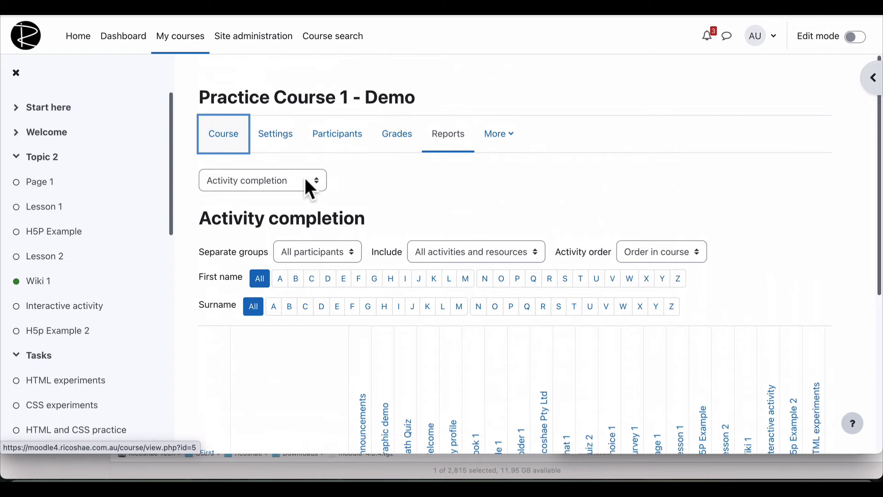
pyautogui.click(304, 179)
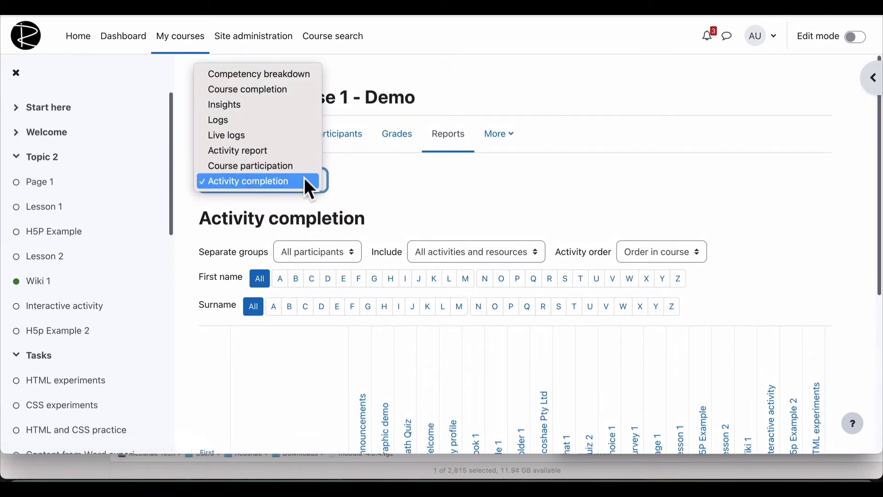
pyautogui.click(268, 151)
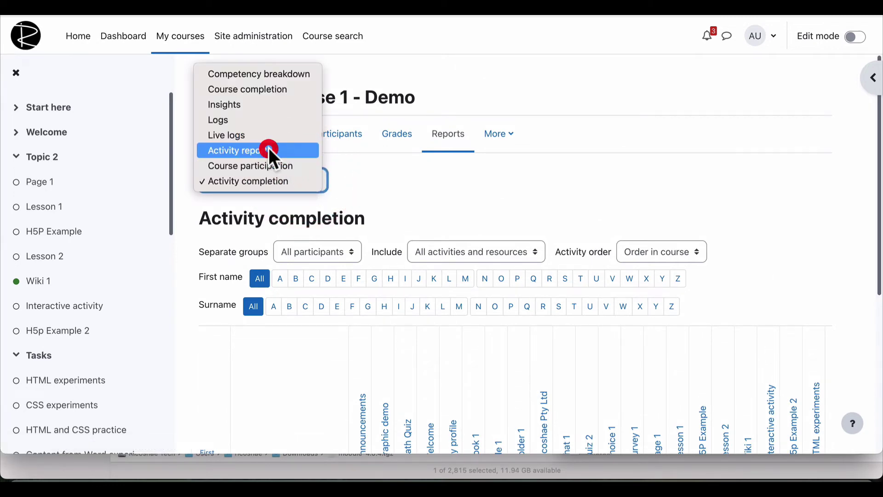
pyautogui.scroll(-5, 444, 185)
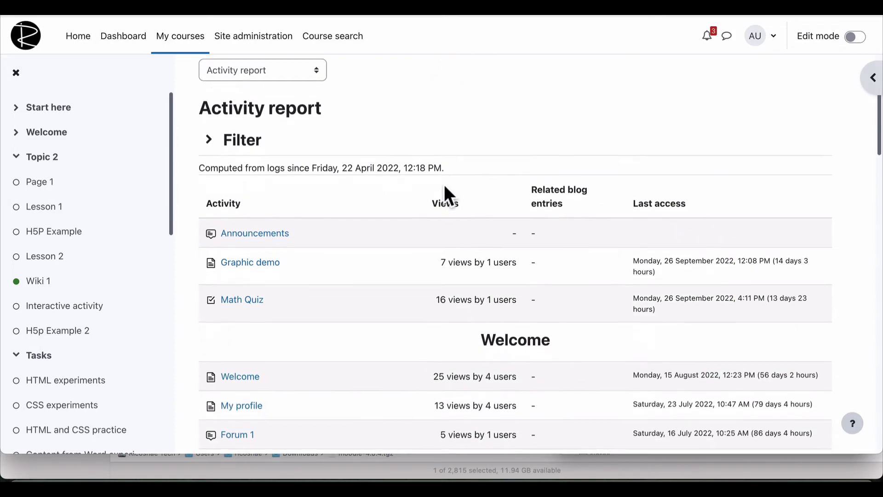
pyautogui.scroll(-2, 443, 184)
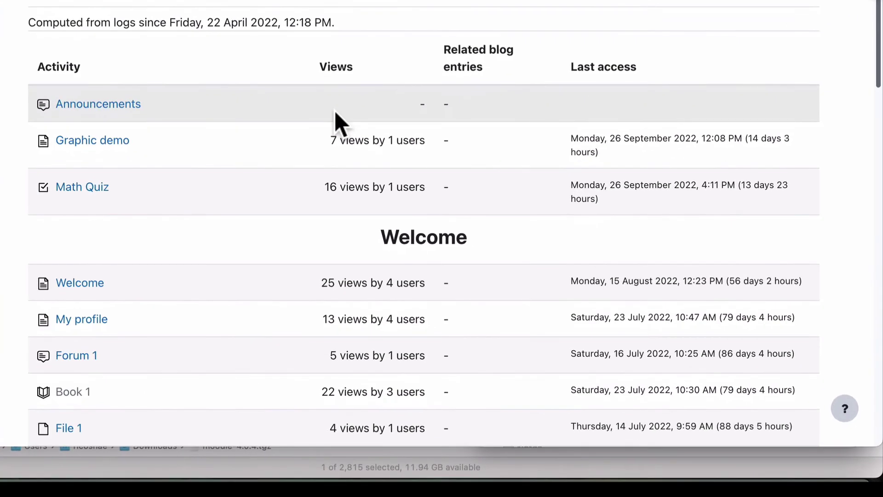
pyautogui.scroll(2, 335, 111)
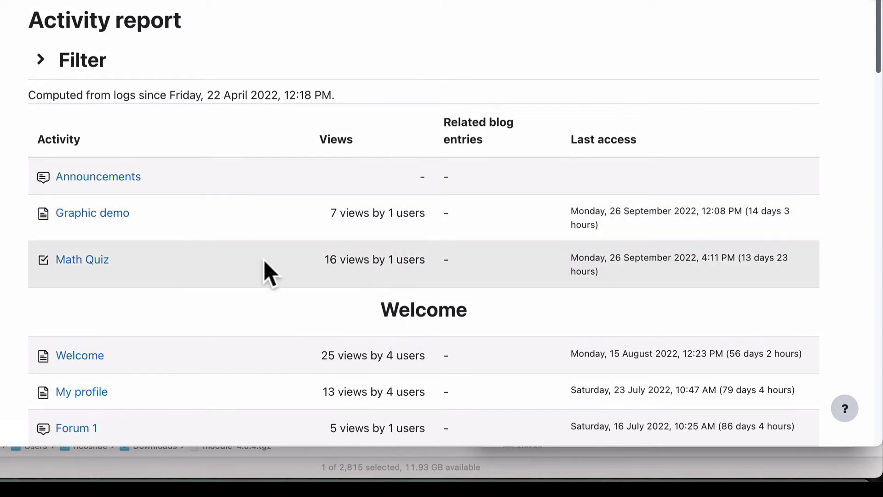
pyautogui.scroll(-8, 252, 263)
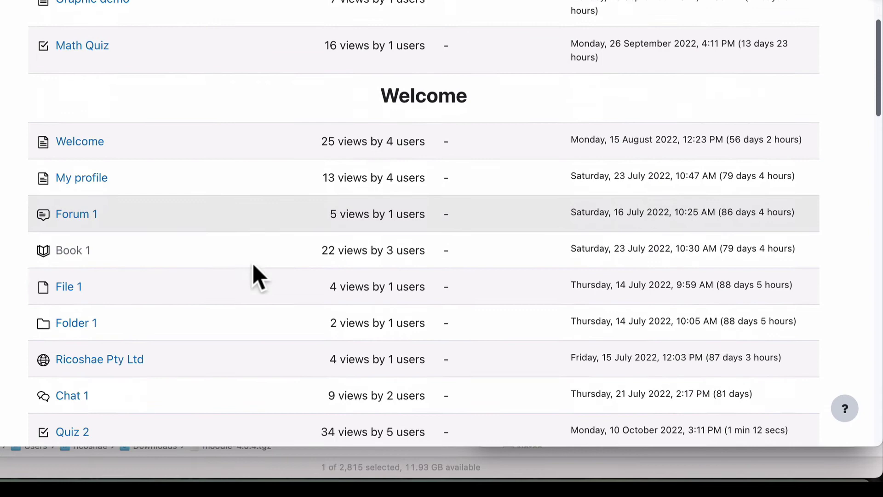
pyautogui.scroll(-4, 253, 264)
pyautogui.scroll(2, 252, 266)
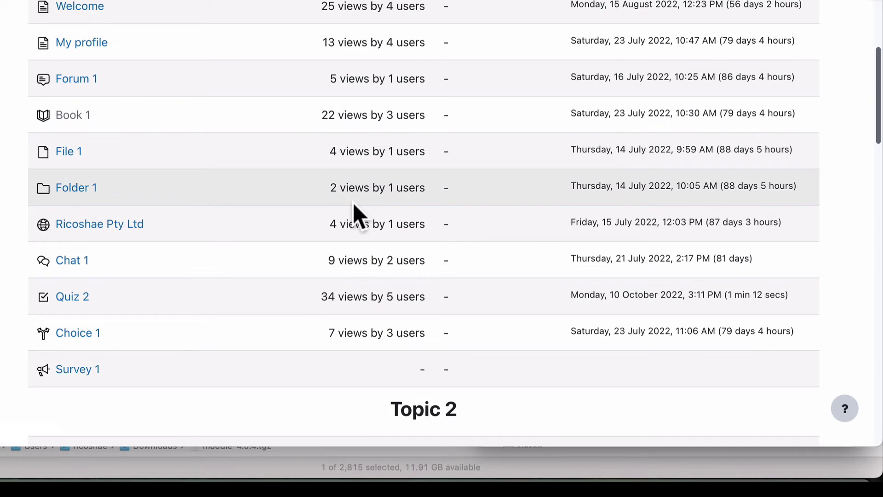
pyautogui.scroll(-10, 353, 203)
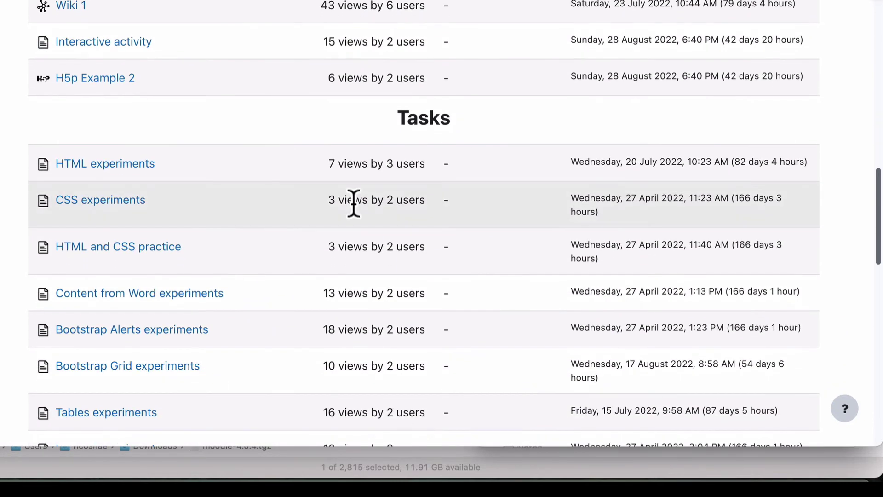
pyautogui.scroll(20, 405, 246)
# Switch to Course completion and check the Quiz 1, Assignment 1 and course completion status icons.
pyautogui.click(121, 120)
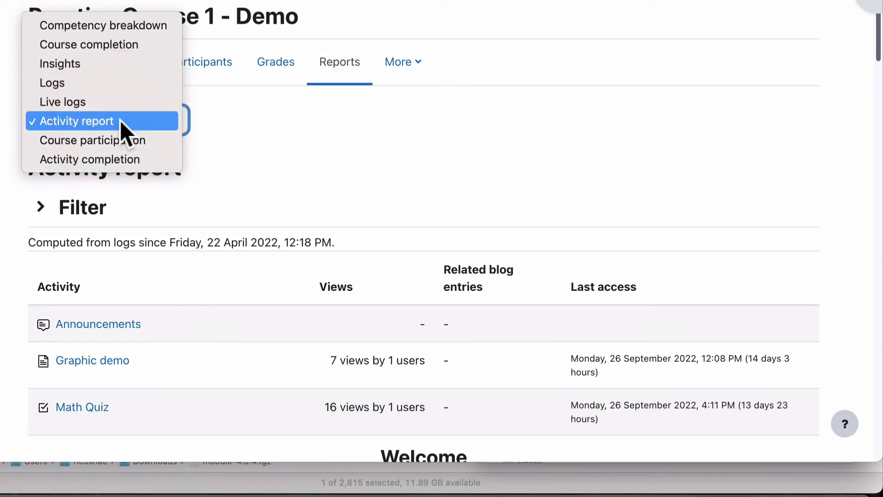
pyautogui.click(114, 45)
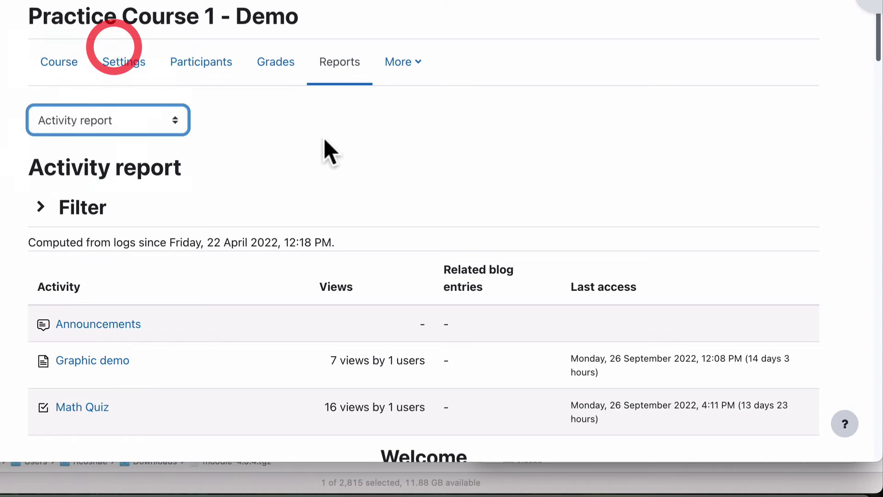
pyautogui.scroll(-2, 492, 179)
pyautogui.scroll(-10, 496, 173)
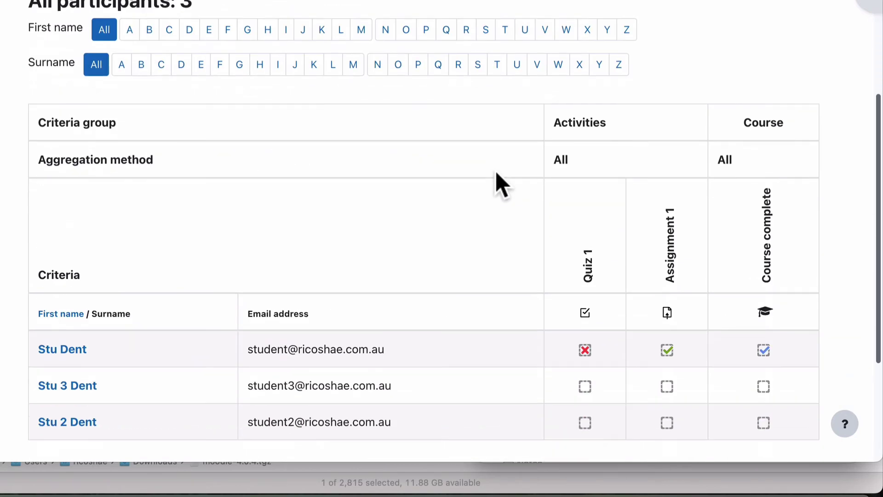
pyautogui.scroll(2, 500, 184)
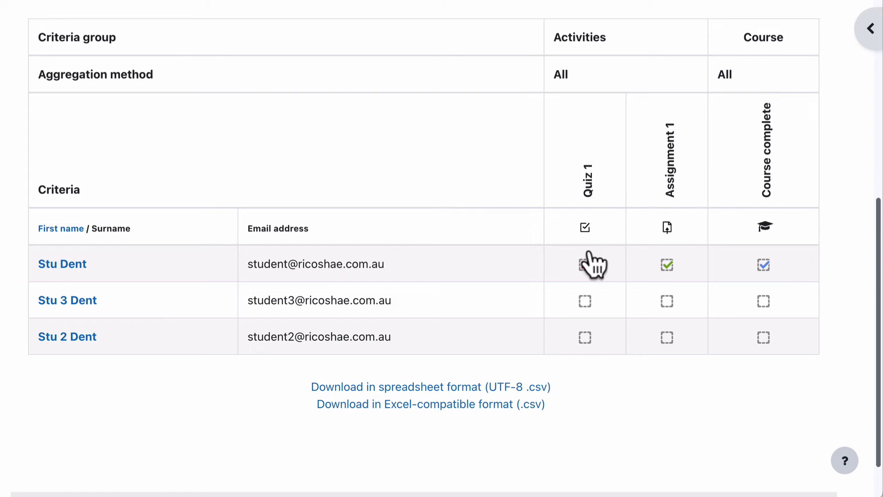
pyautogui.moveTo(584, 266)
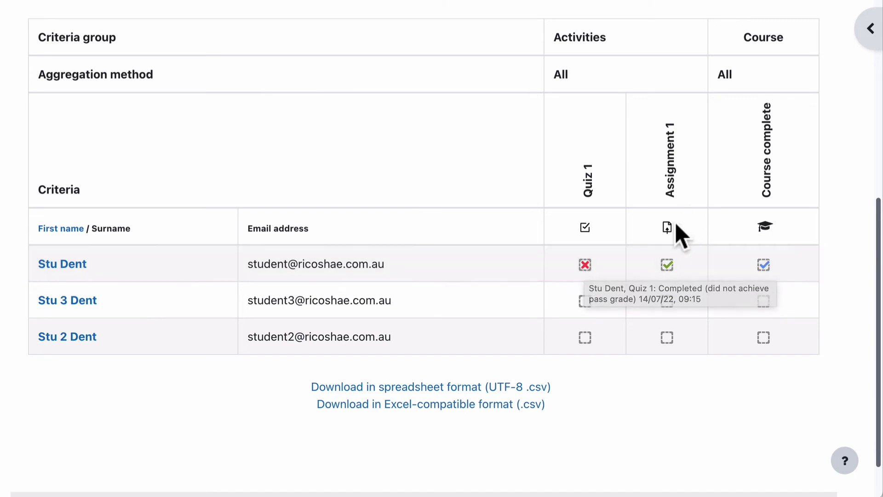
pyautogui.moveTo(668, 264)
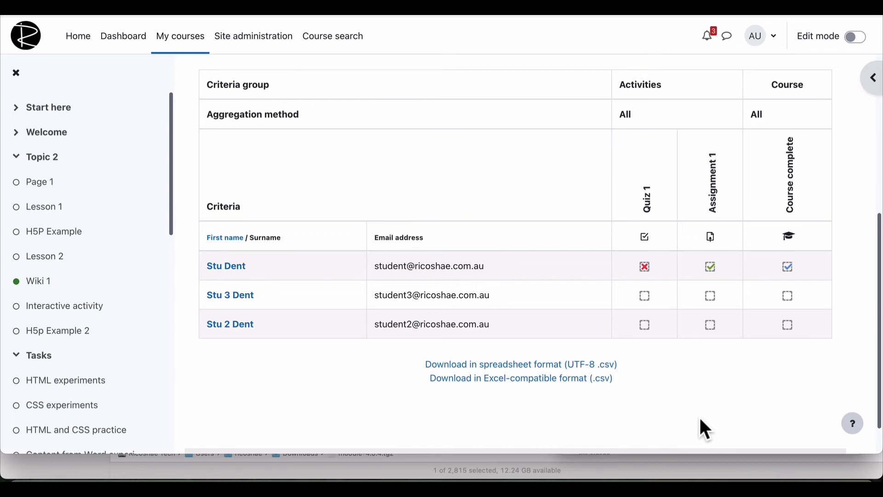
# Open Practice Course 1's course completion settings from the More menu.
pyautogui.scroll(6, 700, 417)
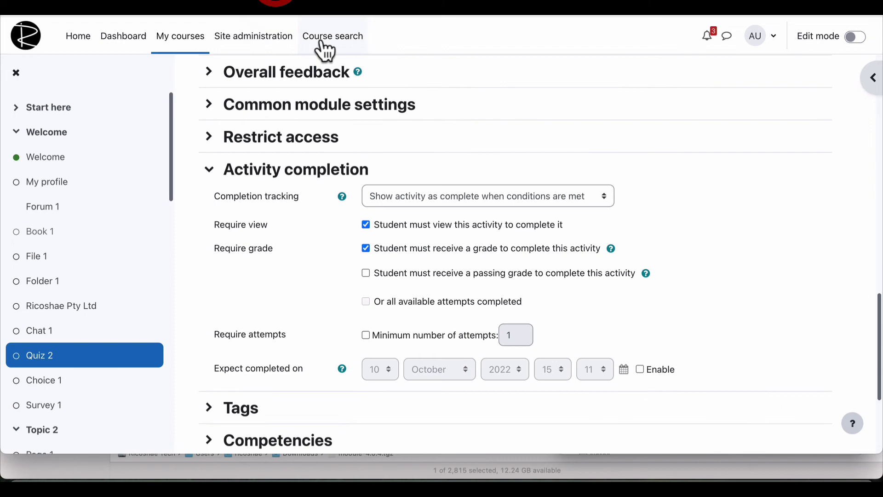
pyautogui.scroll(15, 282, 108)
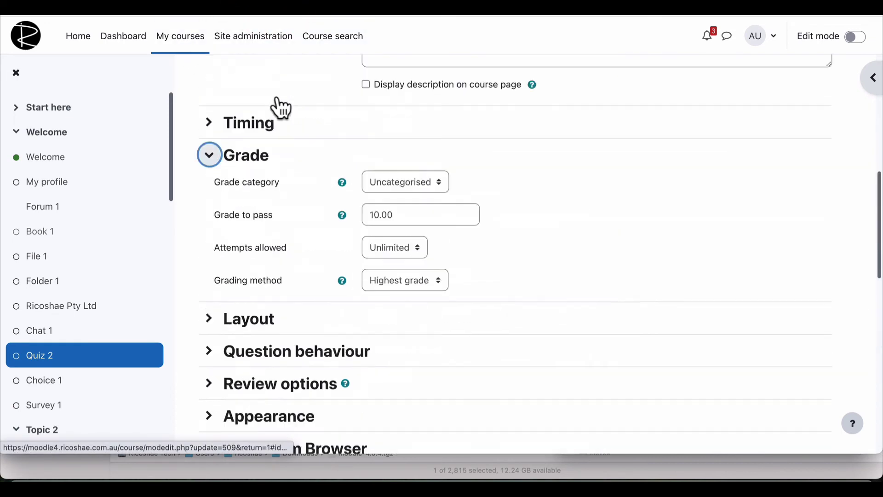
pyautogui.click(223, 95)
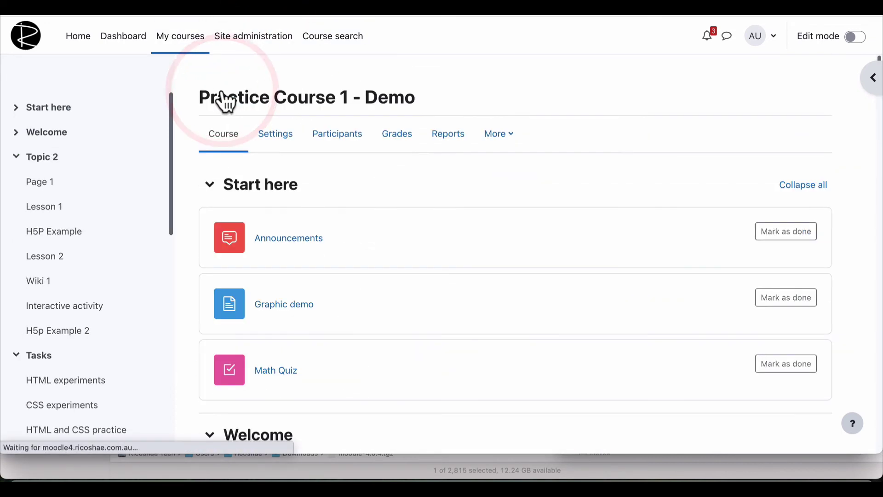
pyautogui.click(504, 134)
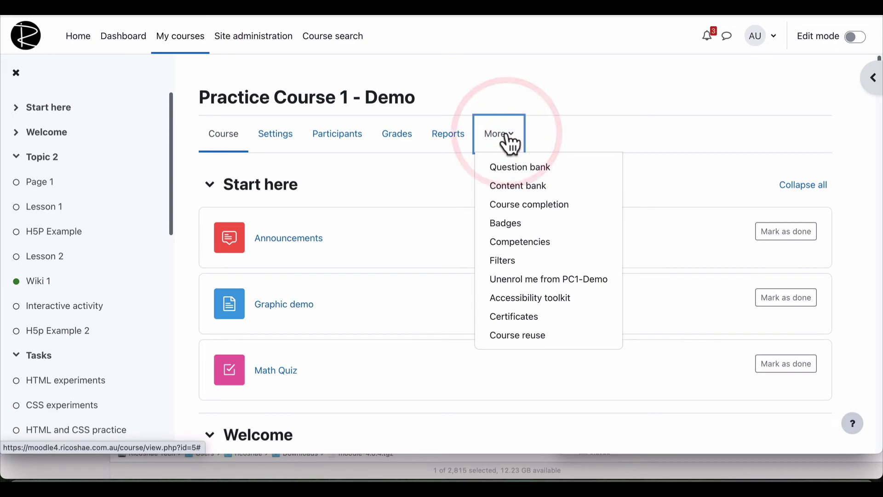
pyautogui.click(520, 205)
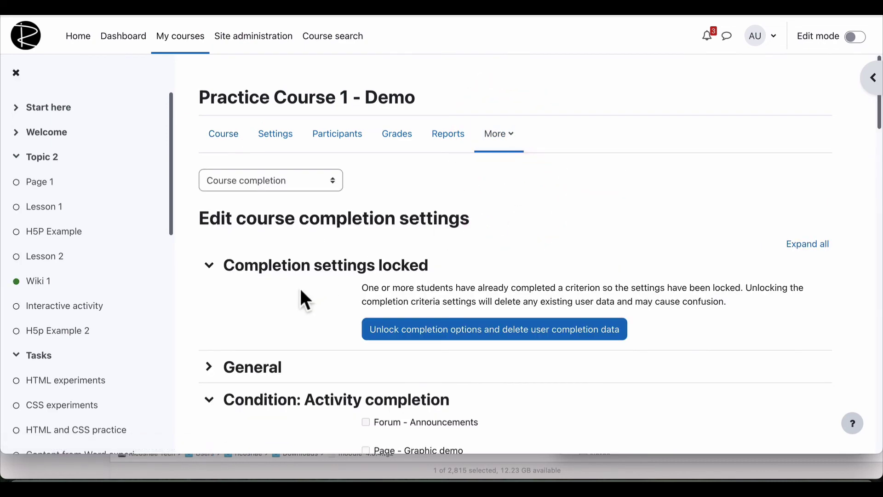
# Review the Condition: Activity completion checklist, with Quiz 1 and Assignment 1 required.
pyautogui.scroll(-8, 299, 287)
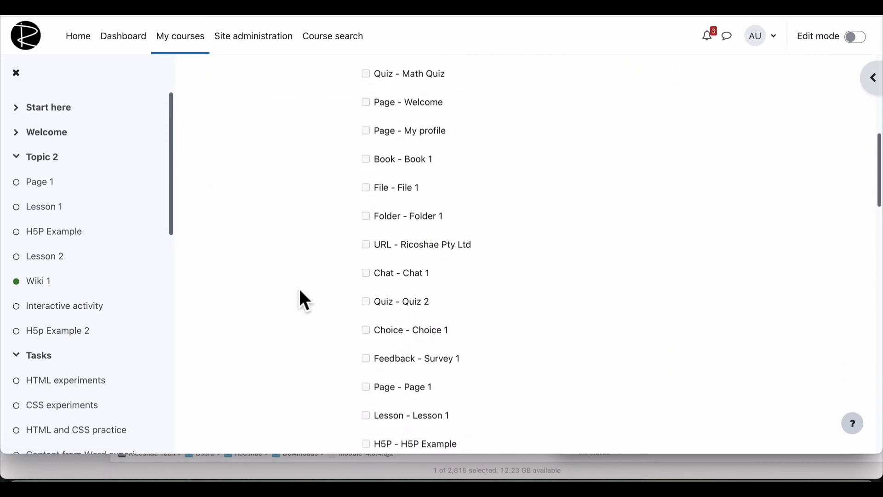
pyautogui.scroll(3, 300, 291)
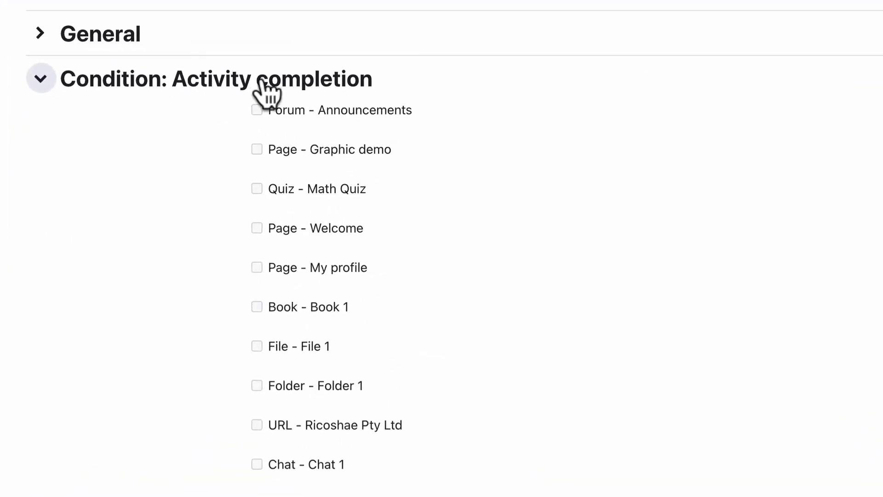
pyautogui.scroll(-20, 210, 326)
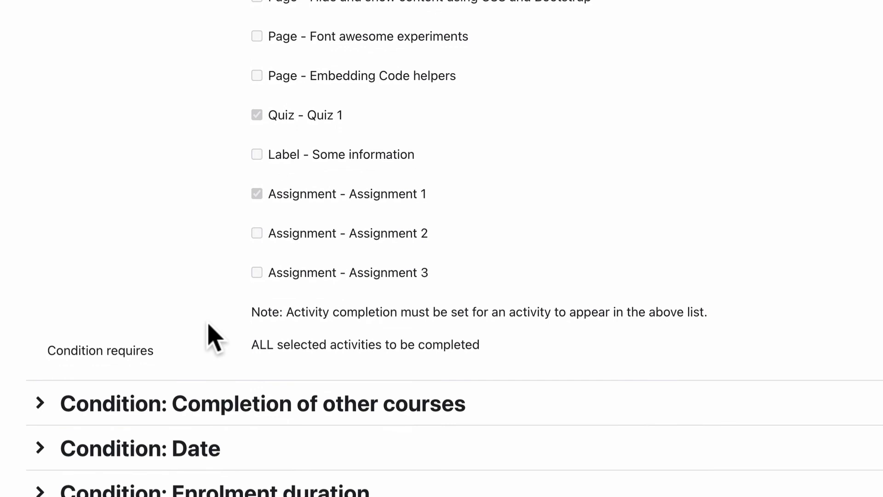
pyautogui.click(276, 152)
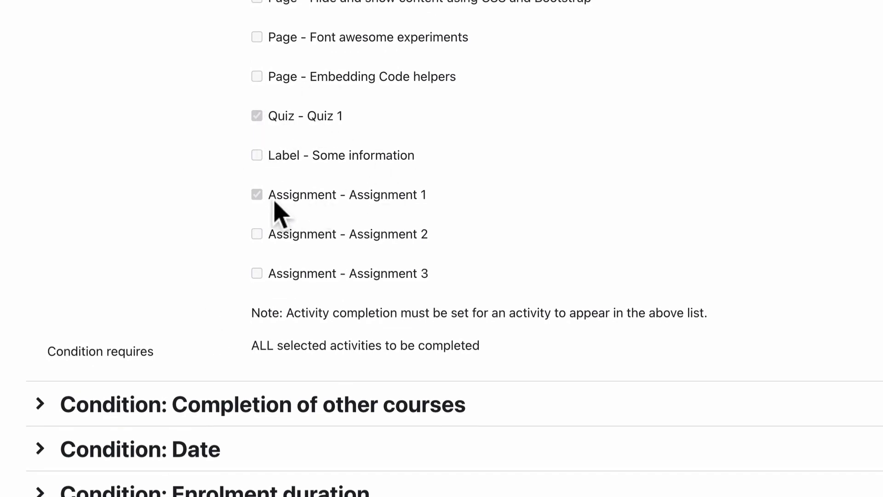
pyautogui.scroll(5, 191, 228)
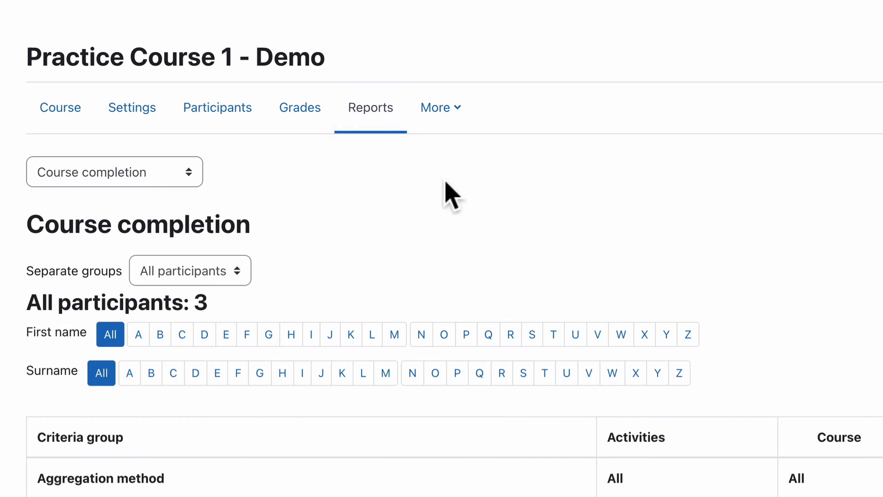
pyautogui.scroll(-6, 443, 191)
pyautogui.scroll(-3, 451, 193)
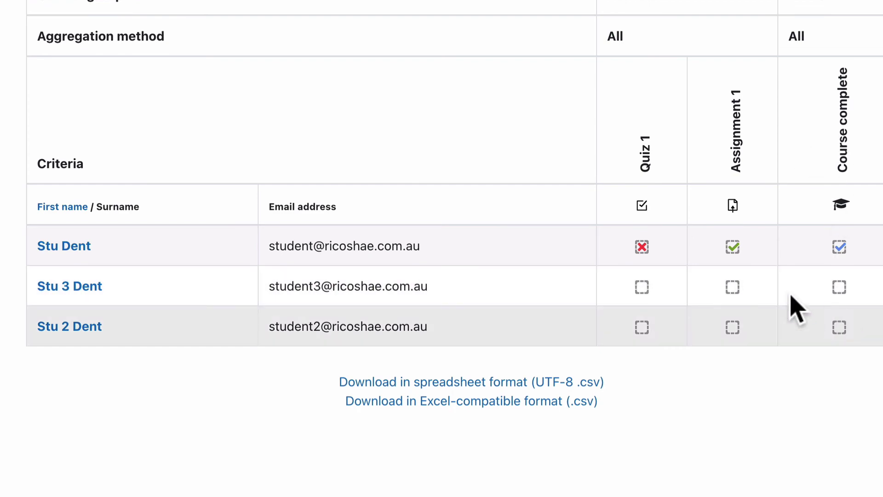
pyautogui.scroll(10, 170, 271)
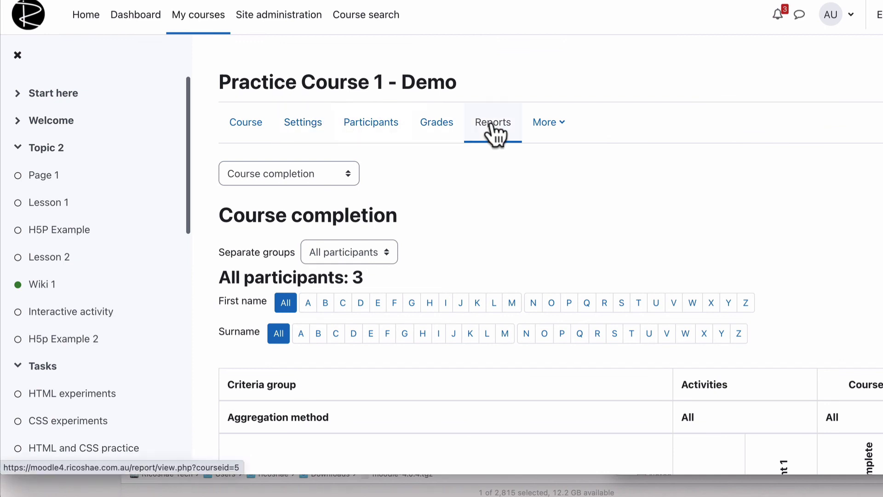
pyautogui.click(294, 167)
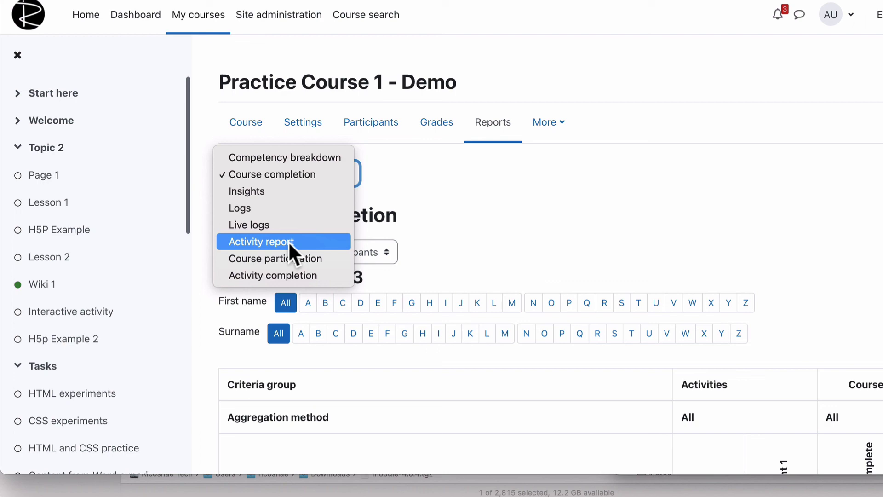
pyautogui.click(497, 216)
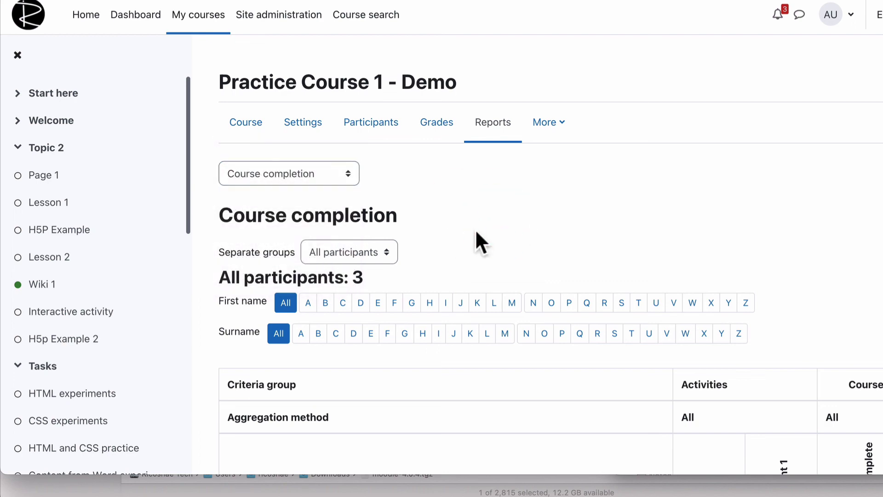